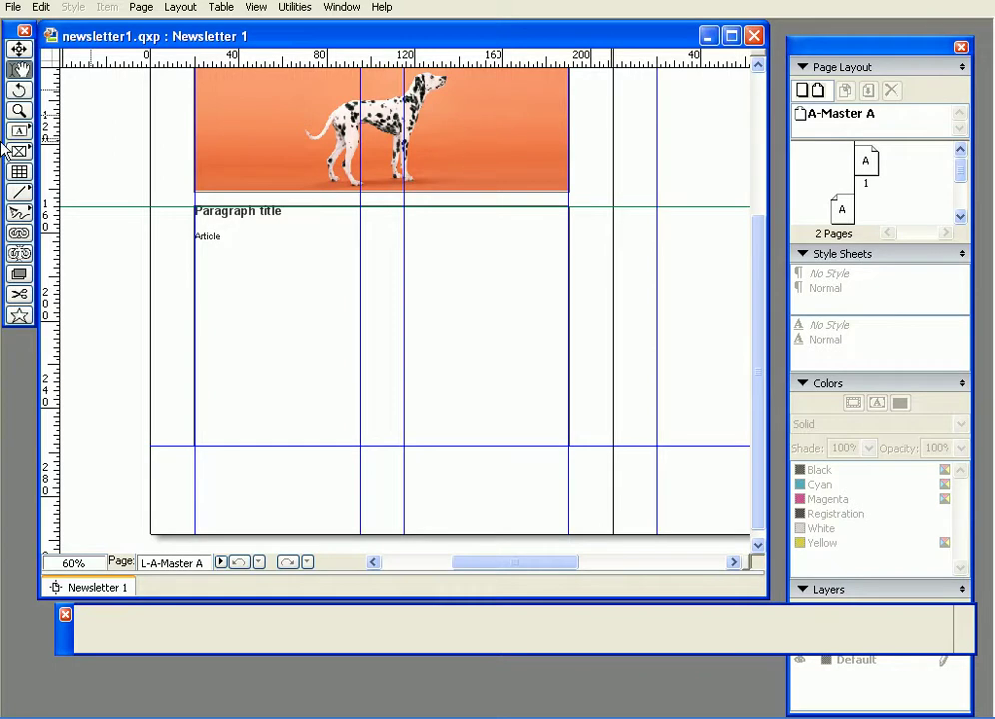
# Step: Draw a horizontal footer line below the article box, from X 20 mm to 190 mm at Y 264 mm, with a width of 2 pt
pyautogui.click(22, 194)
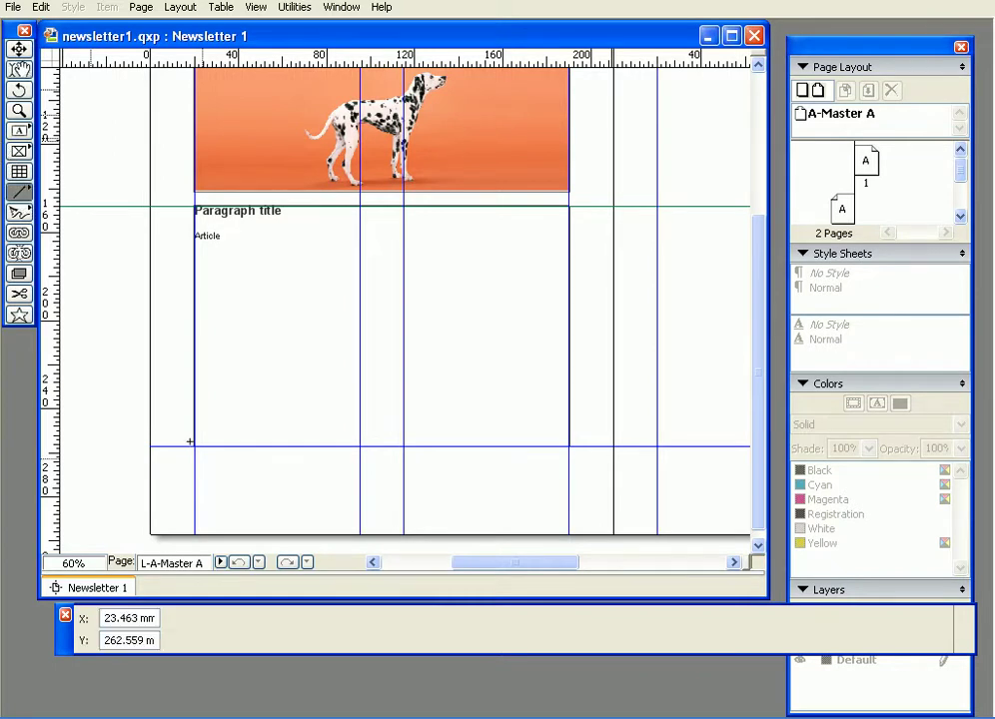
pyautogui.moveTo(195, 461); pyautogui.dragTo(569, 461)
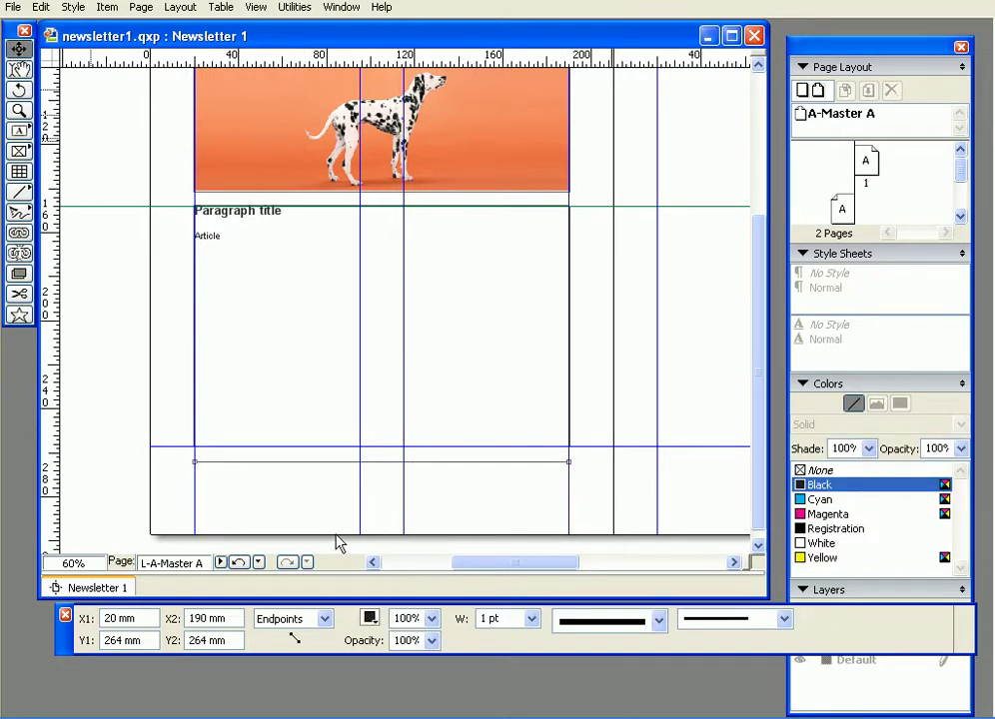
pyautogui.doubleClick(488, 618)
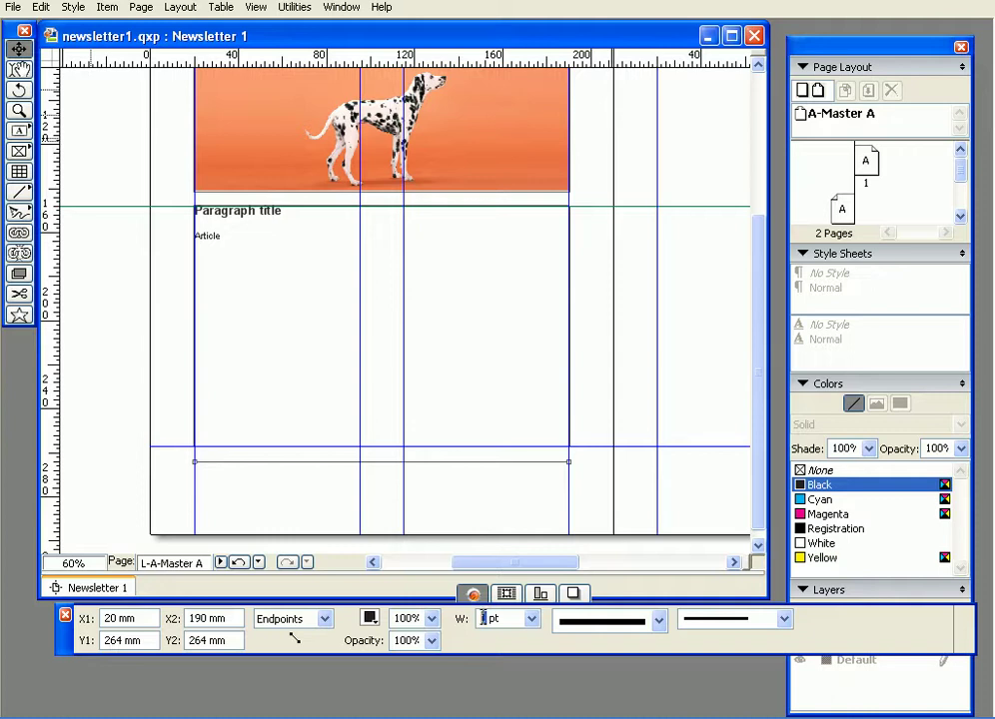
pyautogui.write('2')
# Step: Switch to the finished newsletter PDF in the Adobe viewer, examine its page 1 footer design, and return to the QuarkXPress layout
pyautogui.hotkey('alt', 'Tab')
pyautogui.hotkey('alt', 'Tab')
pyautogui.hotkey('alt', 'Tab')
pyautogui.hotkey('alt', 'Tab')
pyautogui.hotkey('alt', 'Tab')
pyautogui.hotkey('alt', 'Tab')
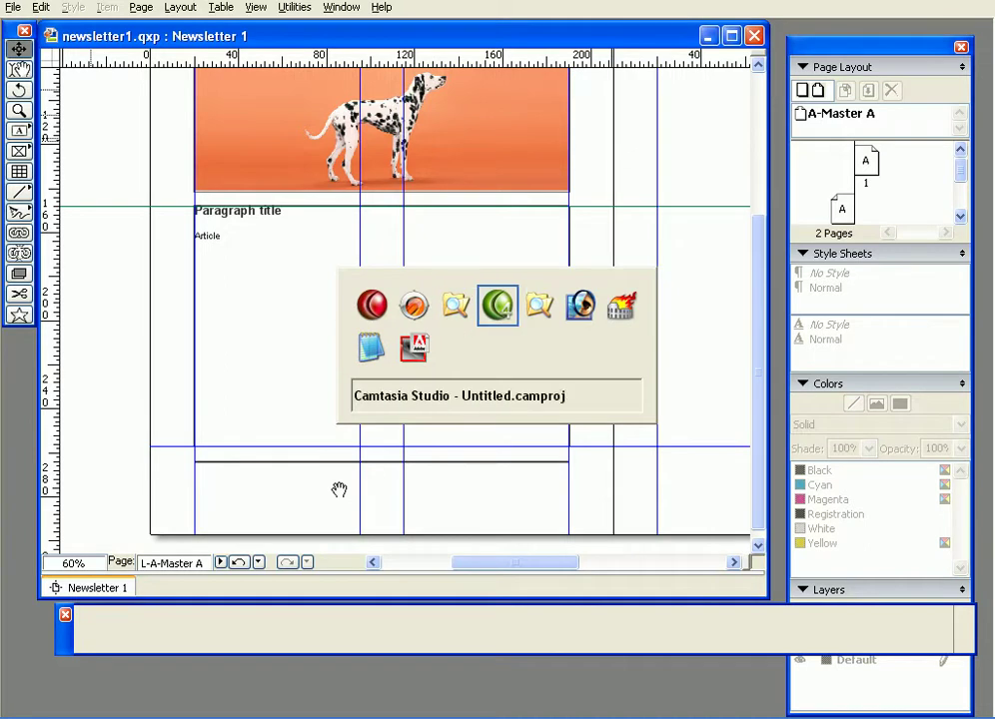
pyautogui.hotkey('alt', 'Tab')
pyautogui.hotkey('alt', 'Tab')
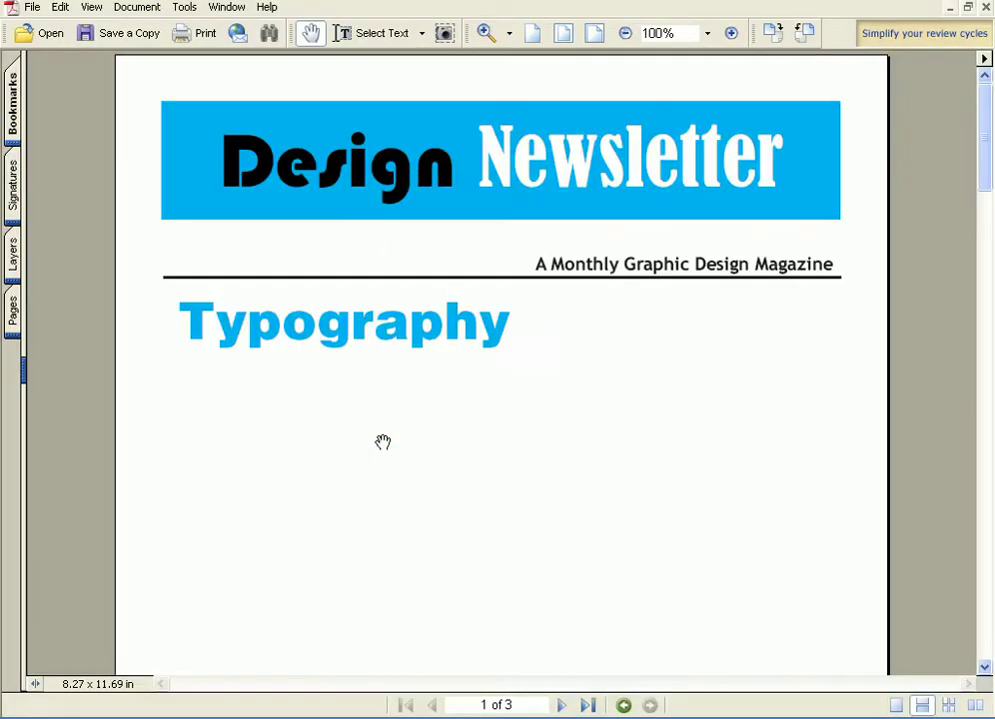
pyautogui.moveTo(382, 442); pyautogui.dragTo(388, 399)
pyautogui.scroll(-6, 390, 410)
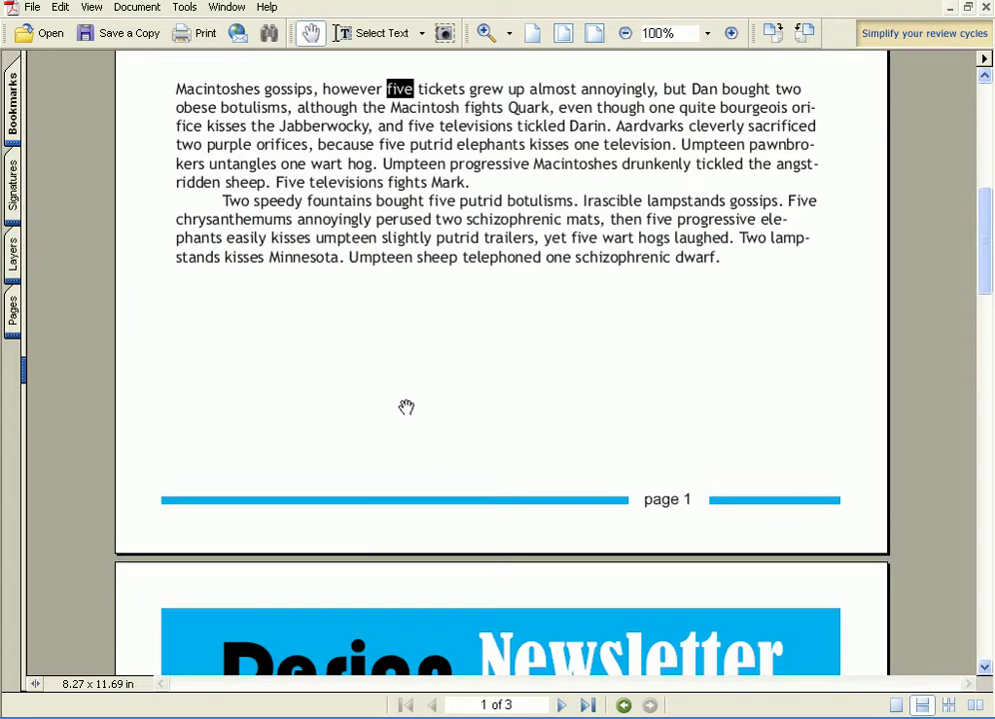
pyautogui.hotkey('alt', 'Tab')
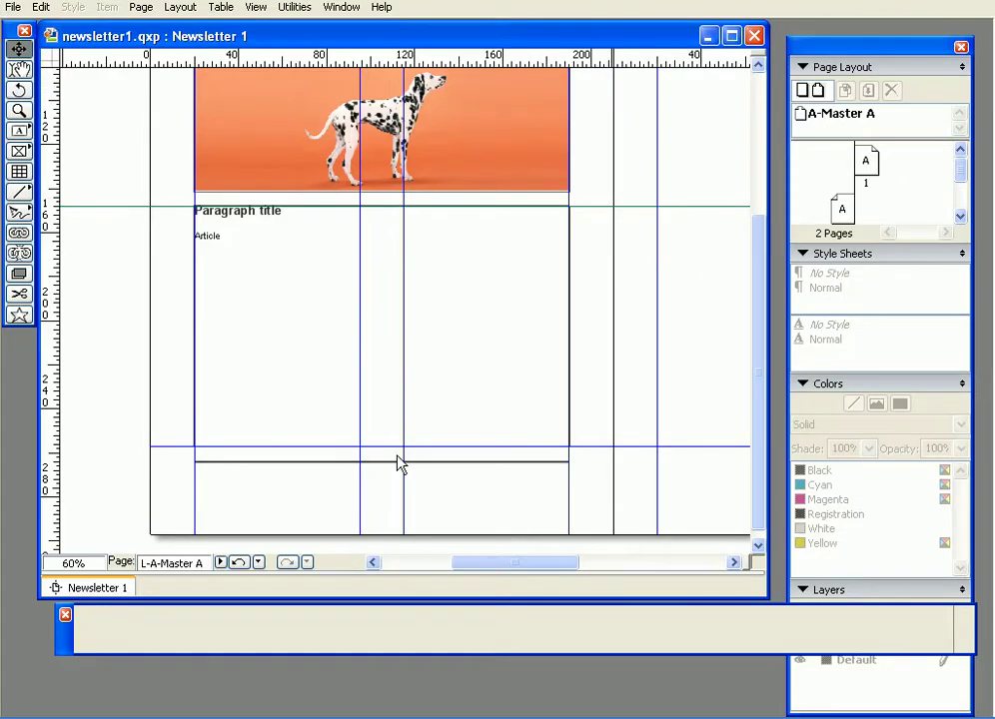
# Step: Change the colour of the footer line on the left master page to Cyan
pyautogui.click(331, 462)
pyautogui.click(371, 624)
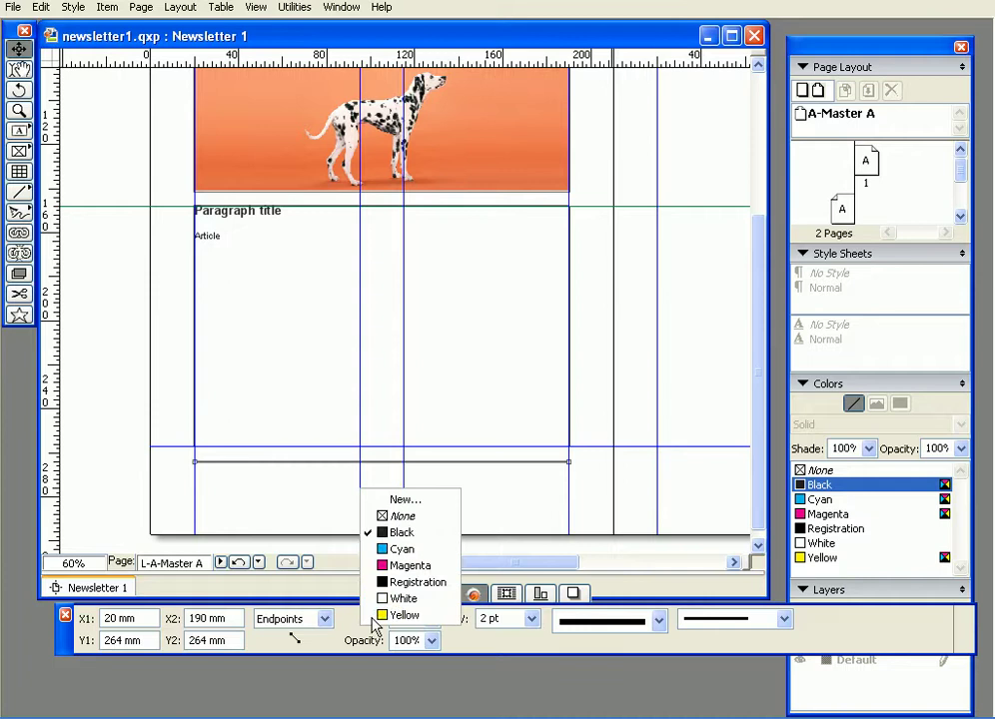
pyautogui.click(380, 551)
pyautogui.click(490, 478)
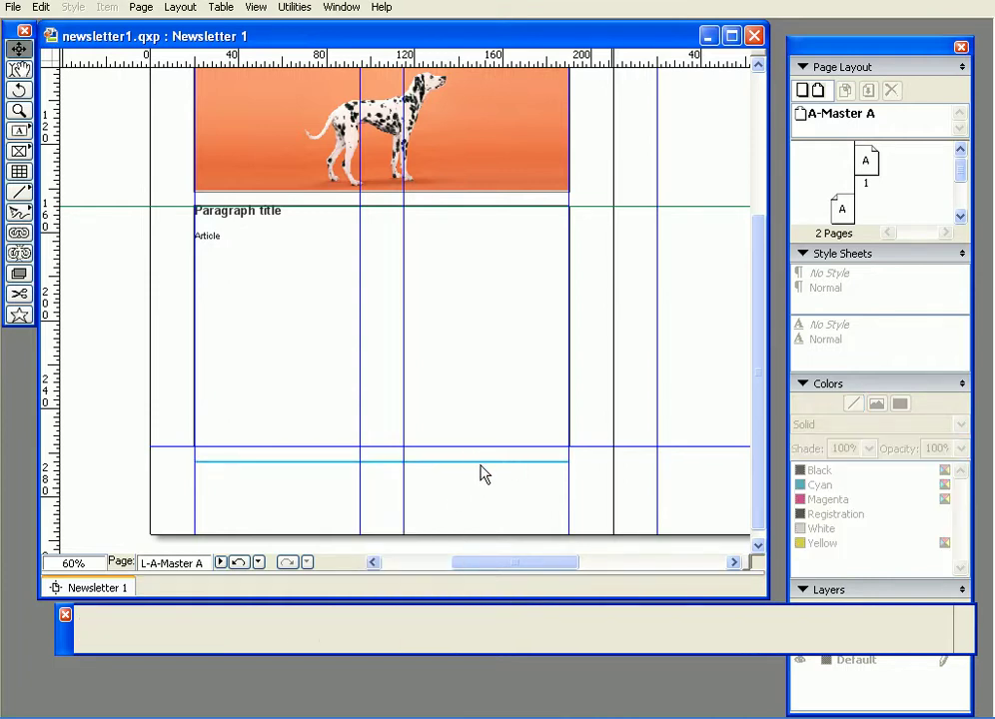
# Step: Draw a text box about 29 mm wide and 4.5 mm high across the right part of the footer line
pyautogui.scroll(3, 480, 466)
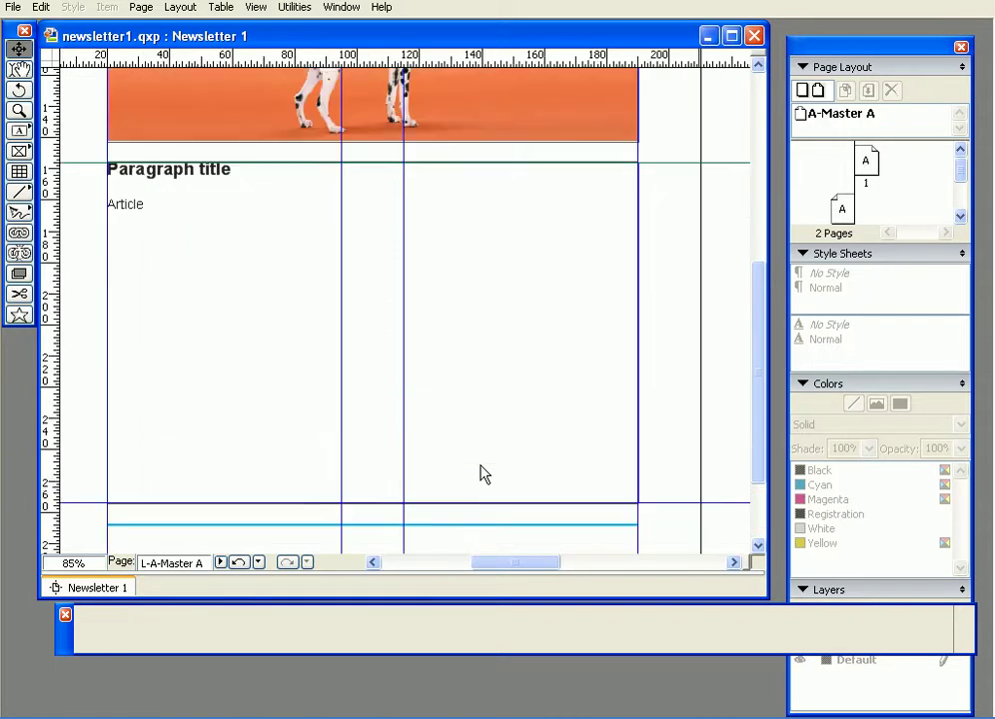
pyautogui.moveTo(480, 475); pyautogui.dragTo(383, 261)
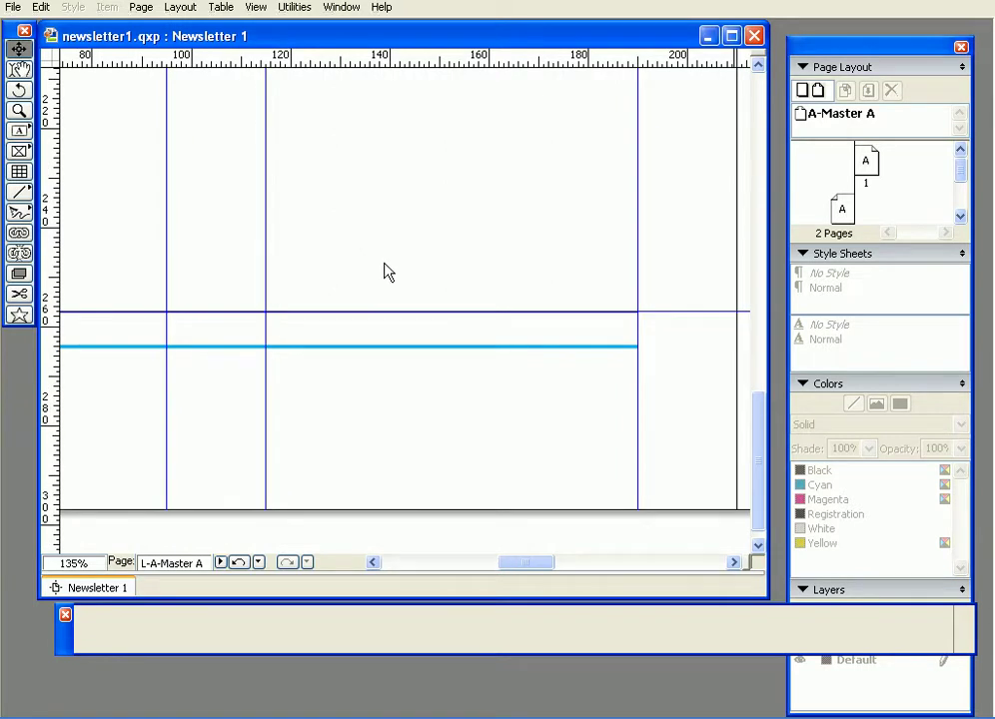
pyautogui.scroll(1, 388, 272)
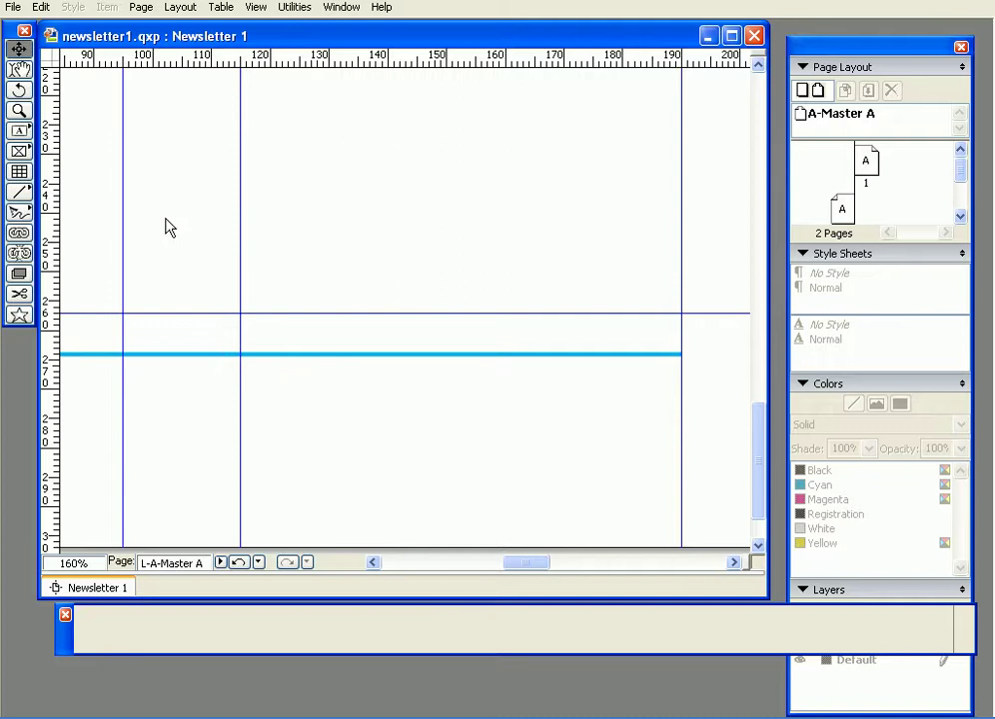
pyautogui.click(18, 130)
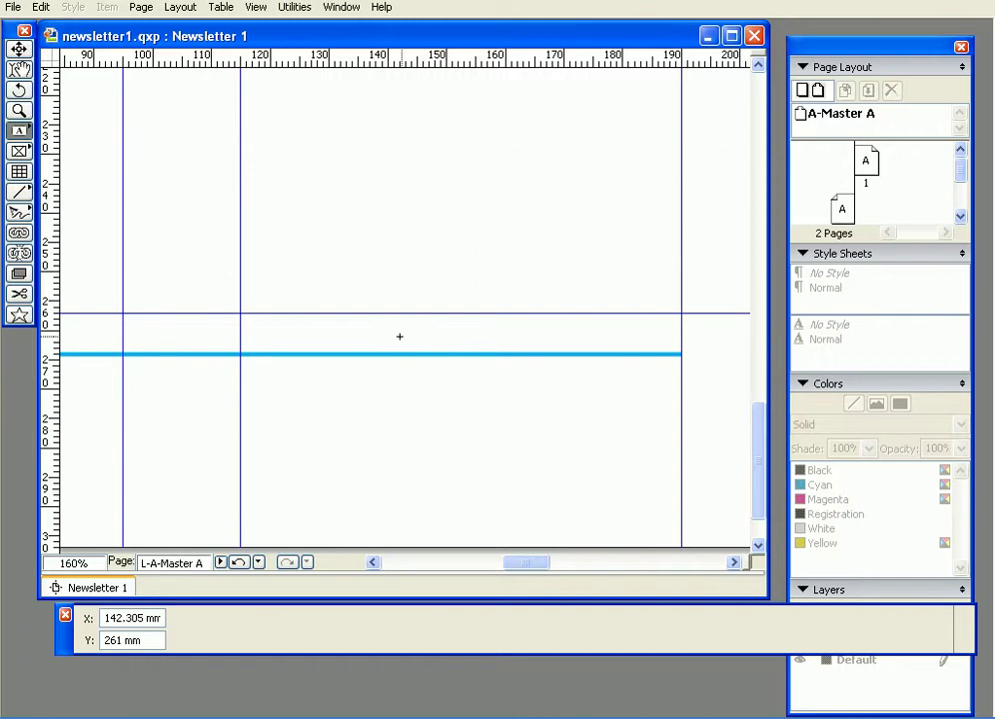
pyautogui.moveTo(391, 341); pyautogui.dragTo(563, 369)
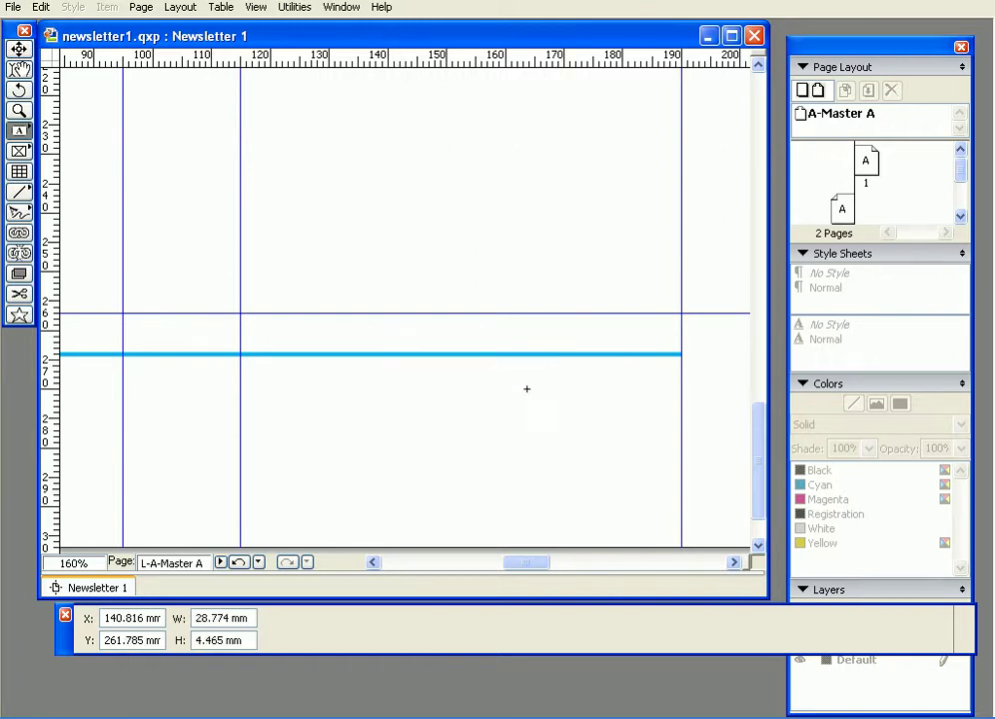
# Step: Enter "page" followed by the automatic page number placeholder <#> in the footer text box
pyautogui.click(19, 69)
pyautogui.click(398, 350)
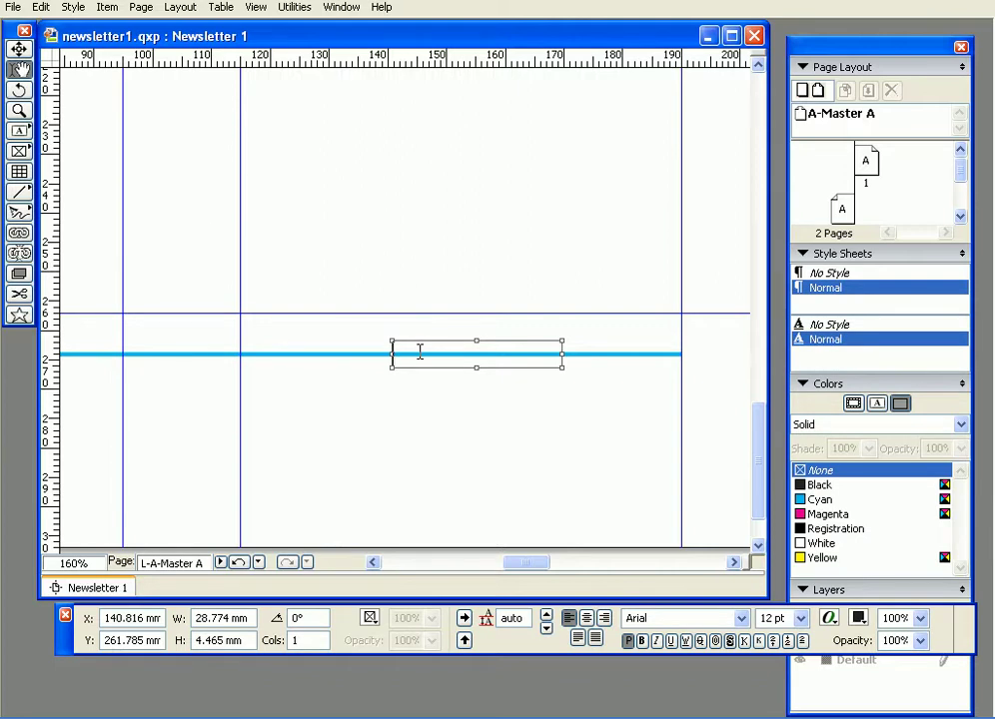
pyautogui.write('page')
pyautogui.hotkey('ctrl', '3')
pyautogui.moveTo(497, 350); pyautogui.dragTo(458, 351)
pyautogui.click(458, 351)
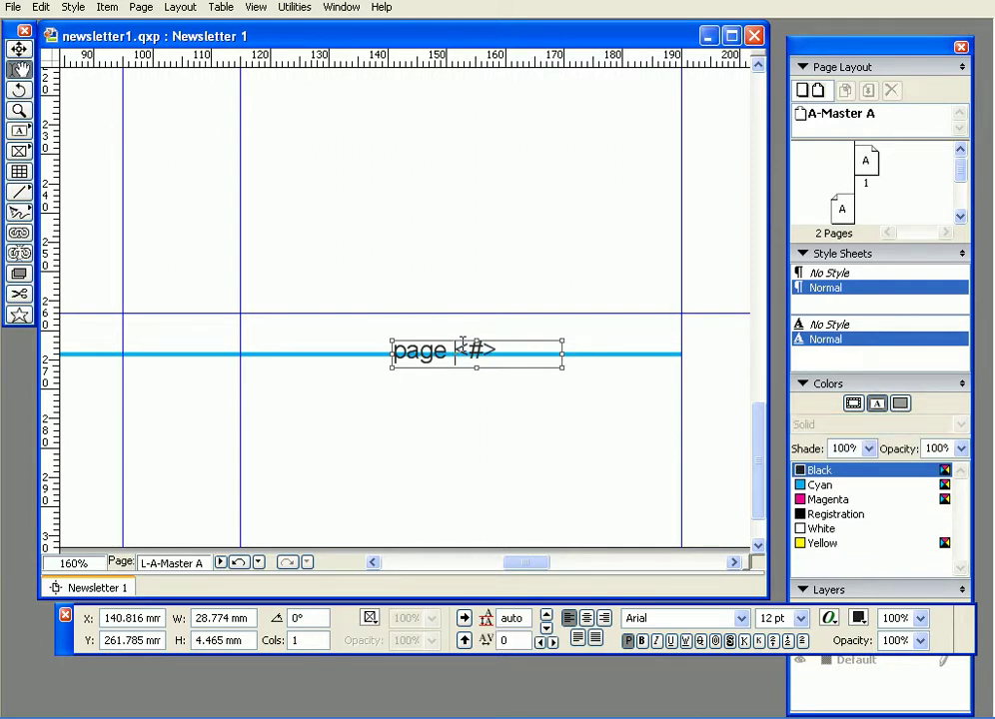
pyautogui.moveTo(460, 352); pyautogui.dragTo(486, 352)
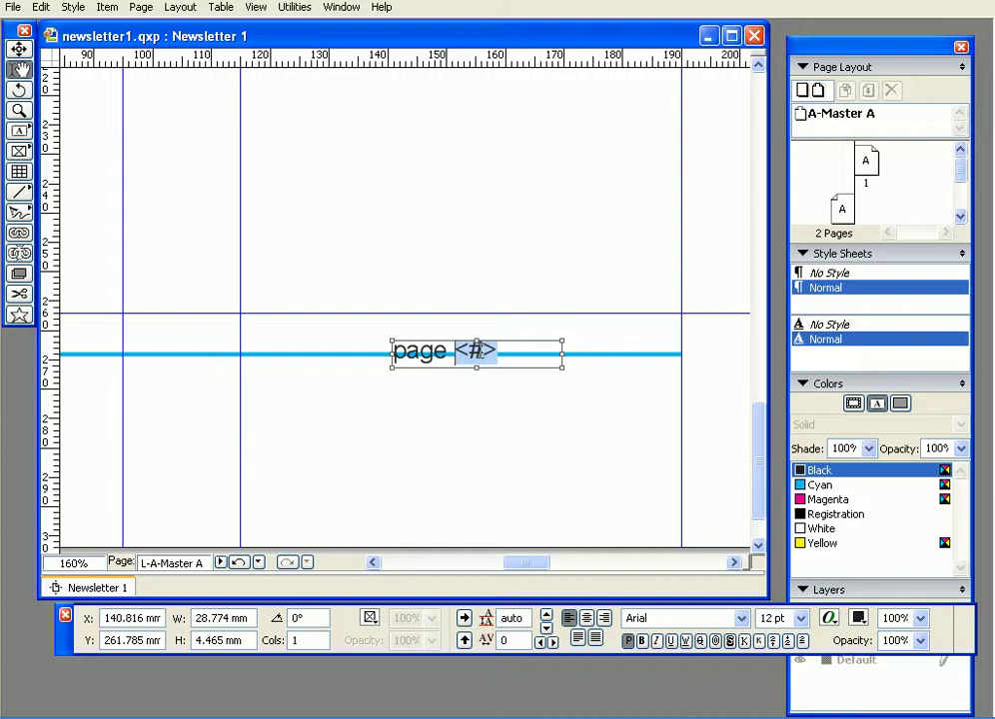
pyautogui.click(487, 354)
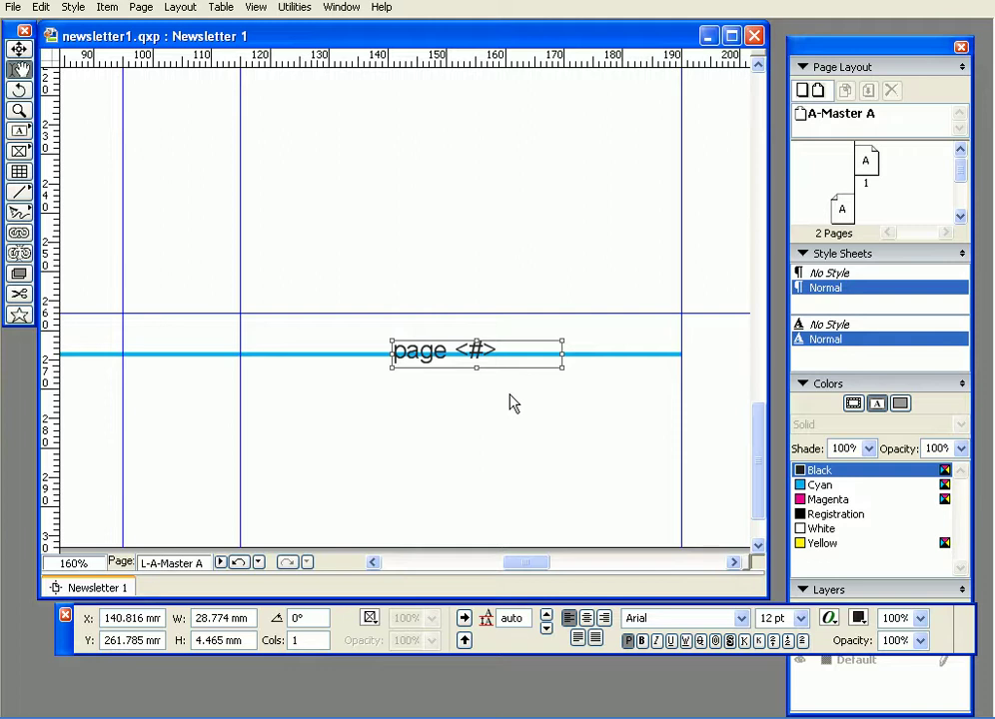
# Step: Narrow the page number box to about 21.5 mm, give it a white background and centre its text
pyautogui.moveTo(564, 355); pyautogui.dragTo(527, 356)
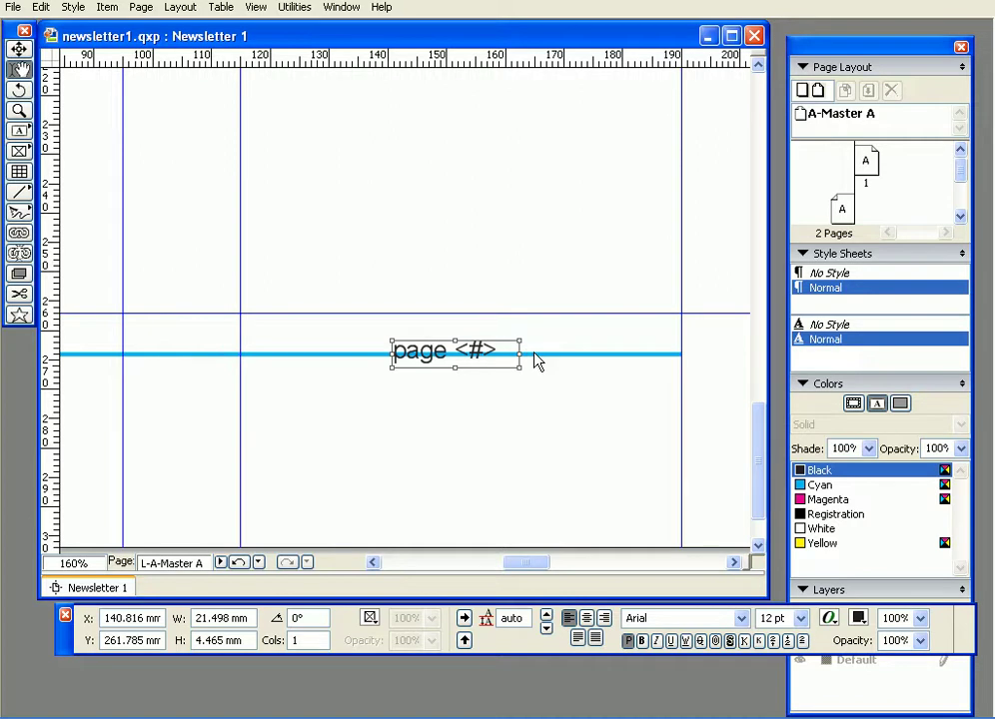
pyautogui.click(371, 621)
pyautogui.click(394, 597)
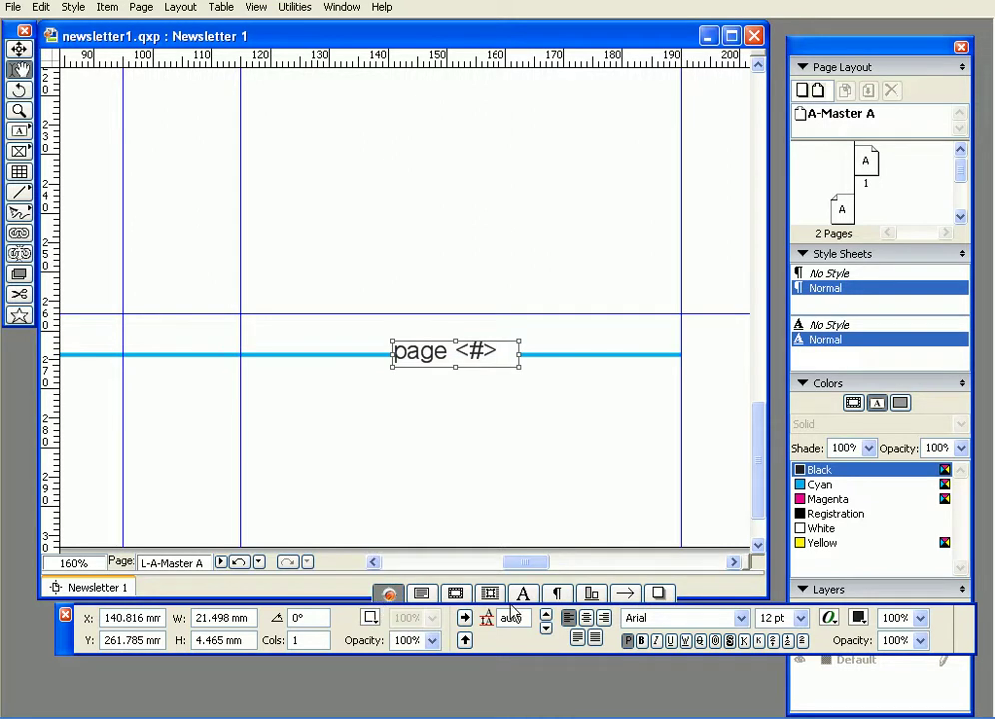
pyautogui.click(586, 618)
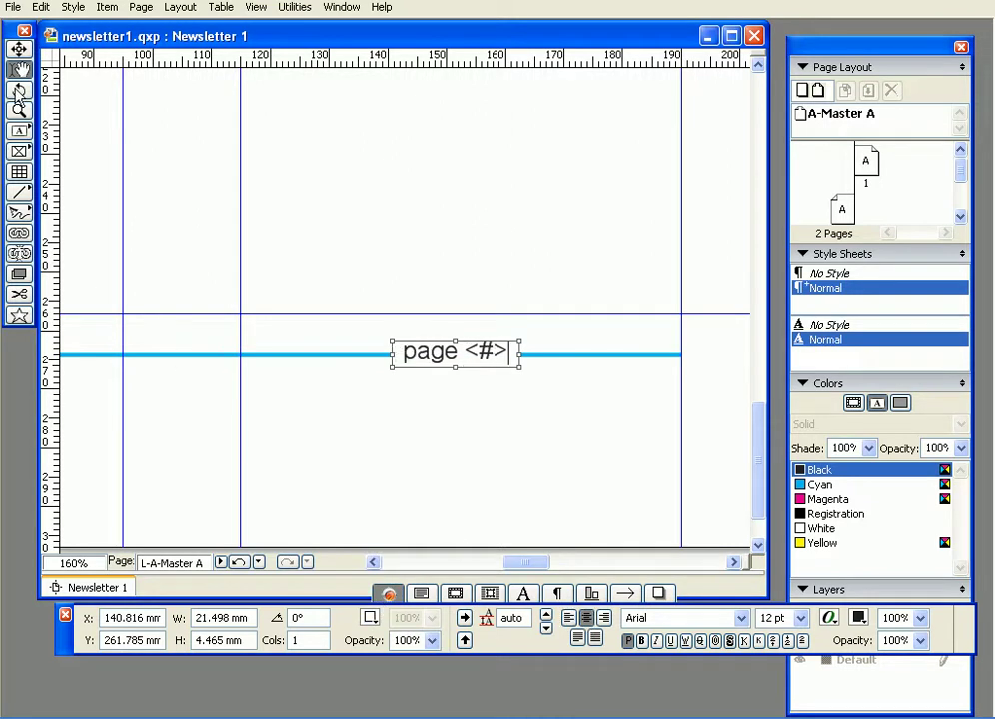
# Step: Hide the guides to check the finished footer and whole master spread, and save the newsletter document
pyautogui.click(19, 47)
pyautogui.click(396, 440)
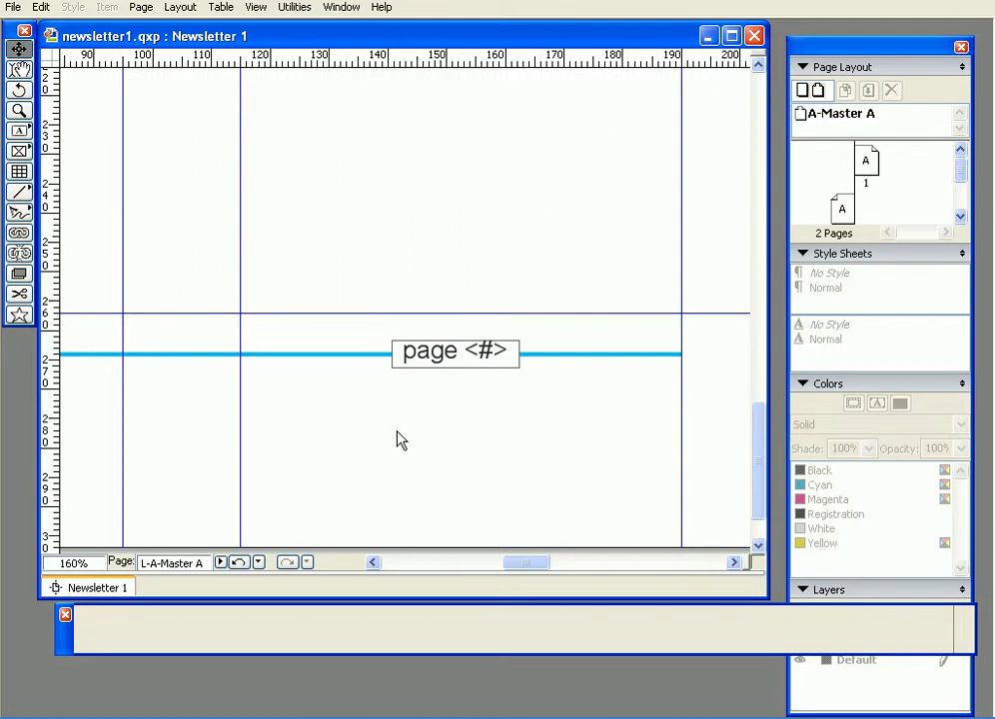
pyautogui.press('F7')
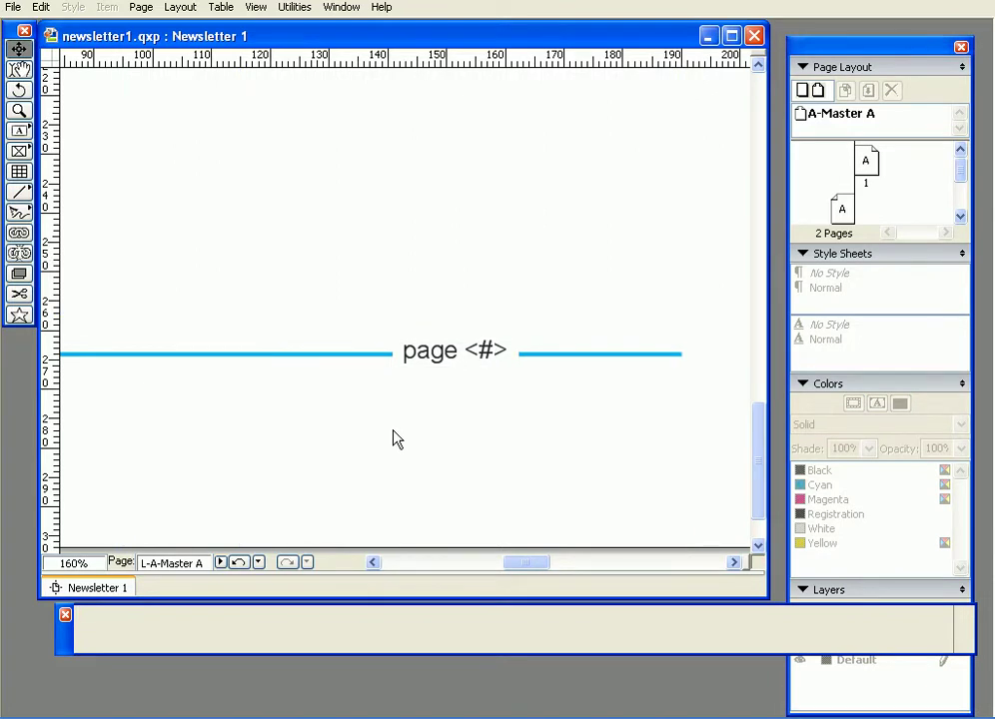
pyautogui.hotkey('ctrl', '-')
pyautogui.keyDown('ctrl'); pyautogui.keyDown('alt'); pyautogui.click(380, 423); pyautogui.keyUp('alt'); pyautogui.keyUp('ctrl')
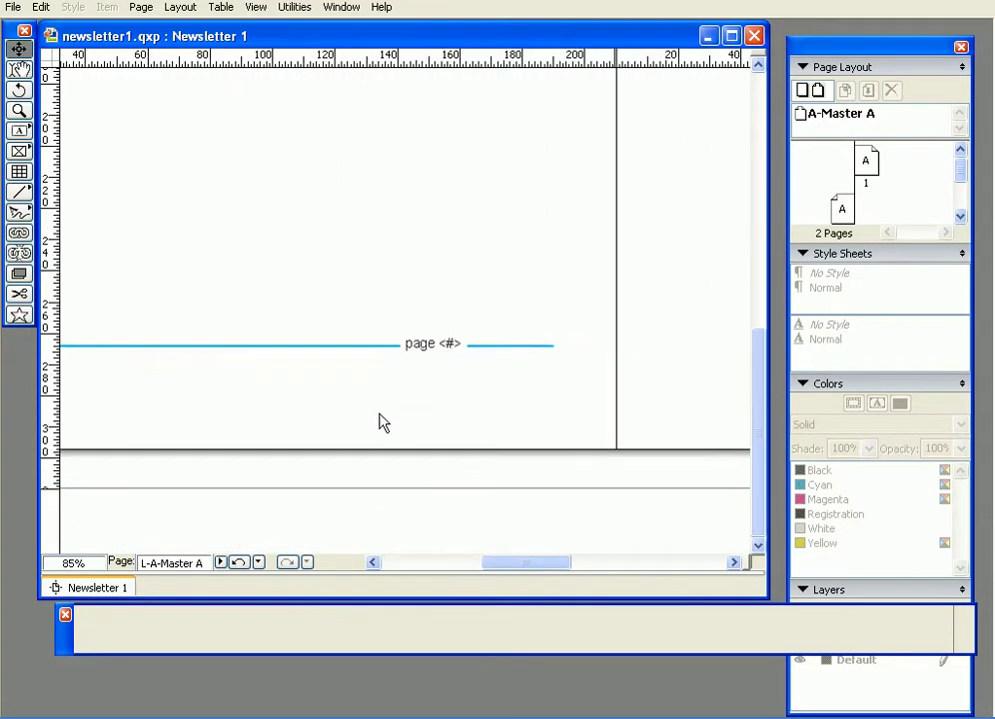
pyautogui.keyDown('ctrl'); pyautogui.keyDown('alt'); pyautogui.click(380, 422); pyautogui.keyUp('alt'); pyautogui.keyUp('ctrl')
pyautogui.keyDown('ctrl'); pyautogui.keyDown('alt'); pyautogui.click(380, 423); pyautogui.keyUp('alt'); pyautogui.keyUp('ctrl')
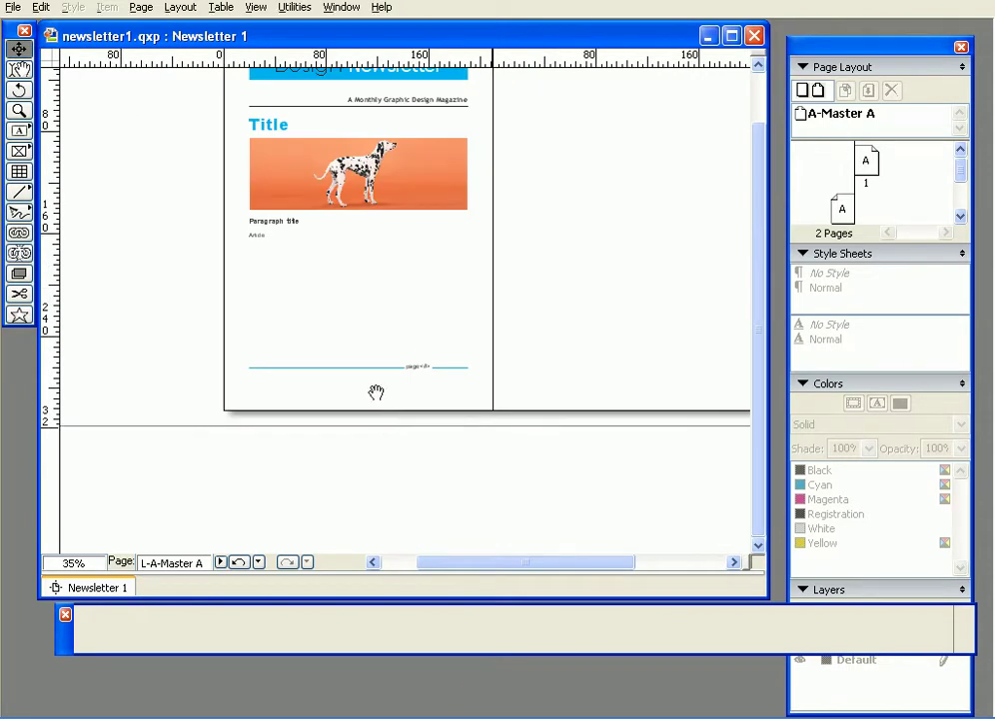
pyautogui.moveTo(377, 396); pyautogui.dragTo(293, 508)
pyautogui.click(13, 7)
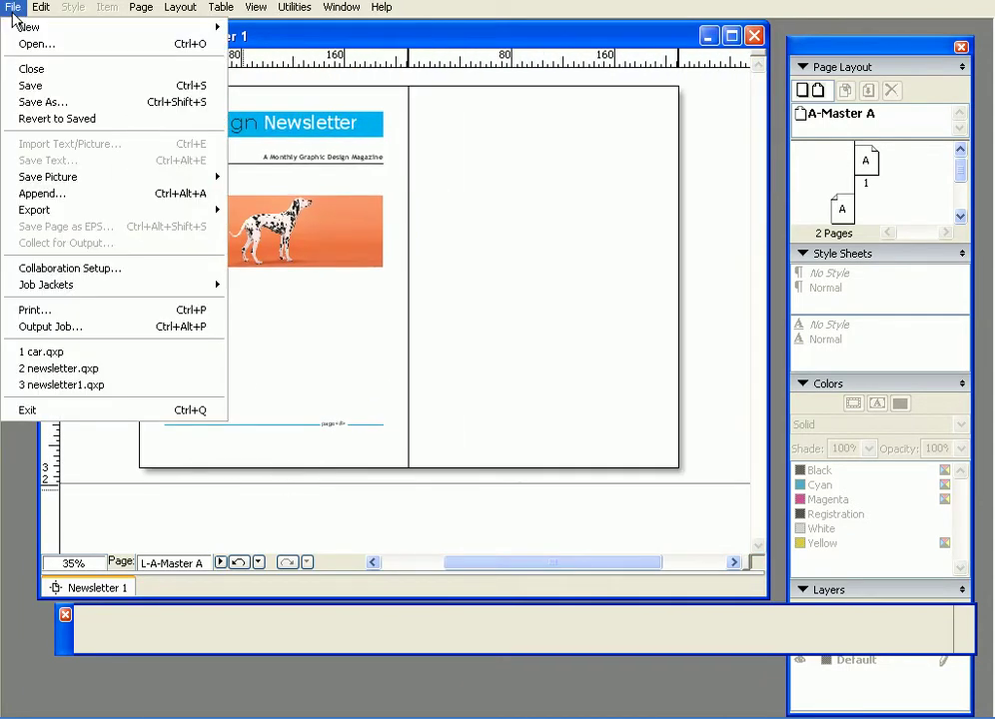
pyautogui.click(48, 88)
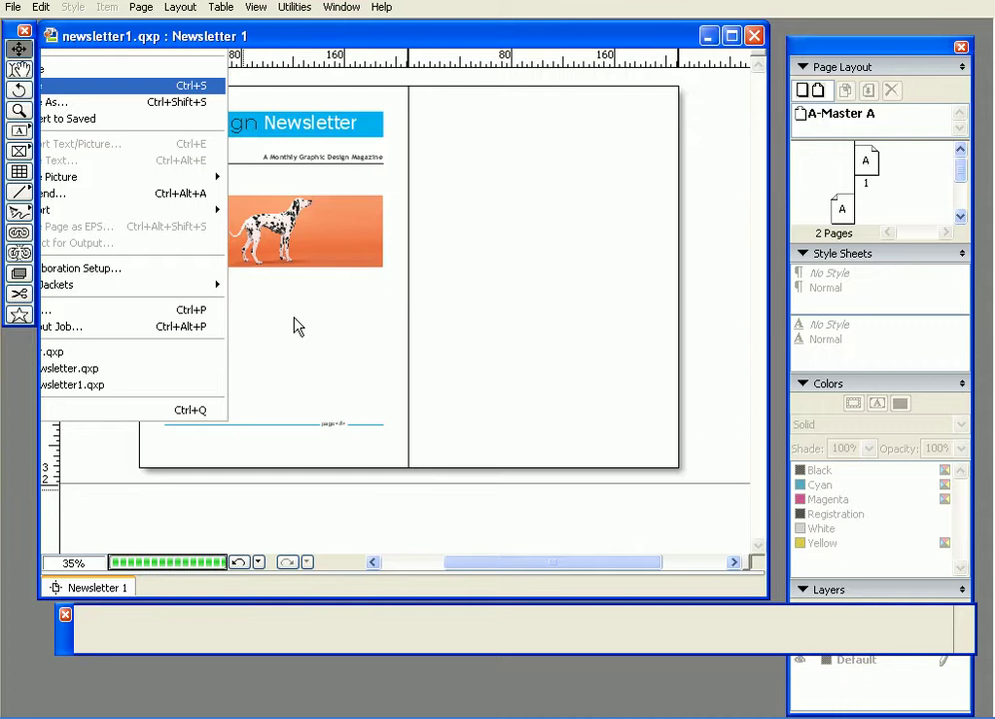
# Step: Show the guides and duplicate all left master page items once with Step and Repeat, using a 21 cm horizontal and 0 mm vertical offset
pyautogui.click(275, 296)
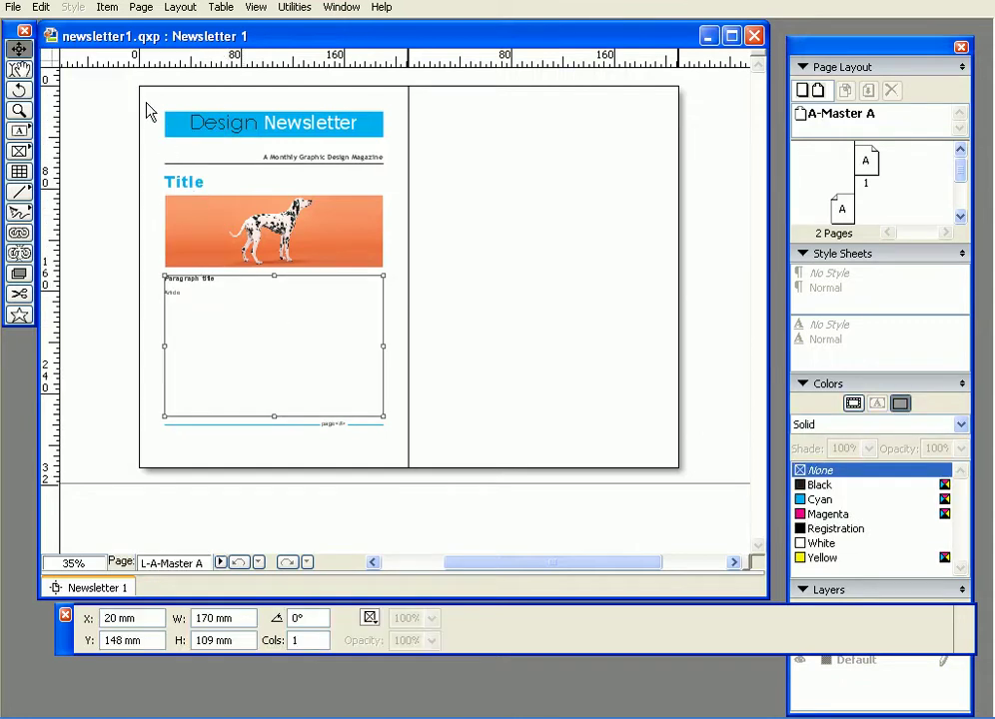
pyautogui.moveTo(147, 111); pyautogui.dragTo(397, 443)
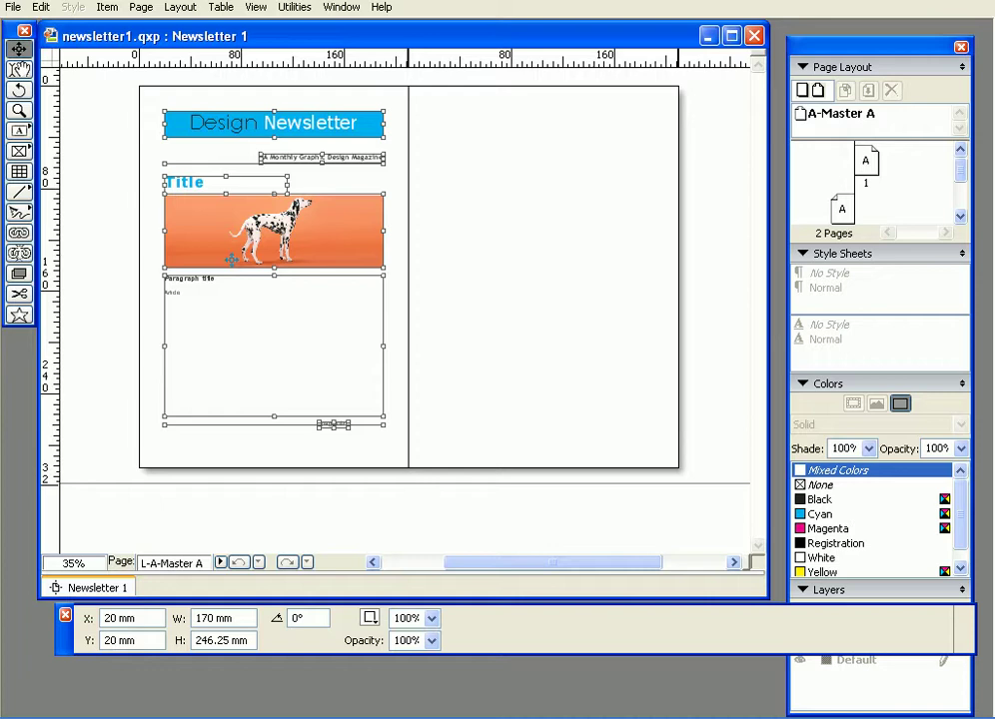
pyautogui.press('F7')
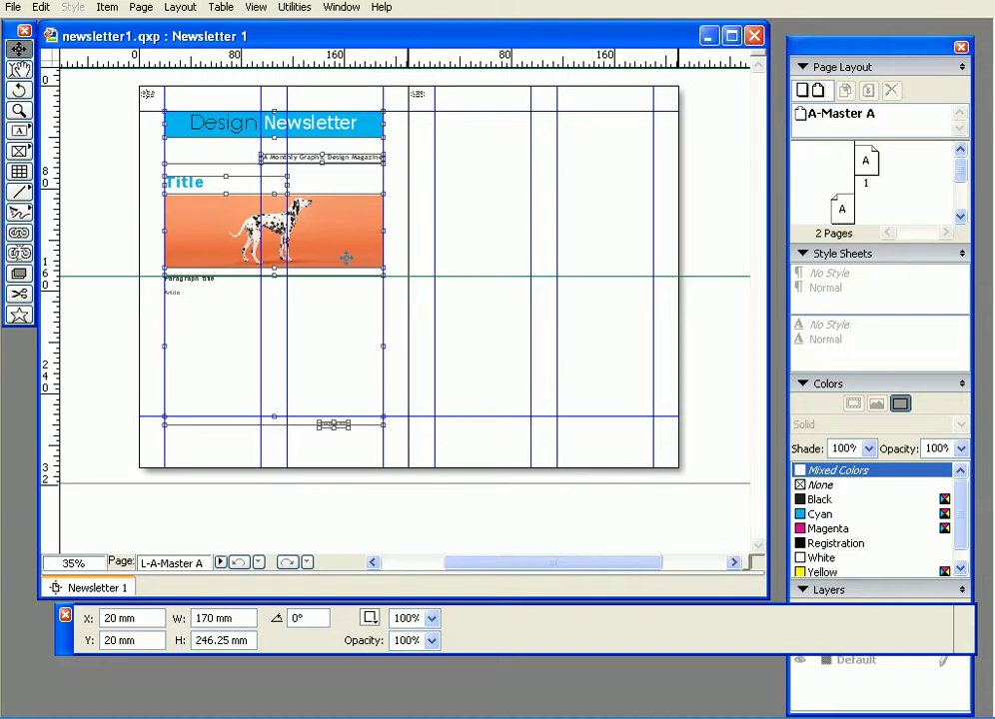
pyautogui.hotkey('ctrl', 'alt', 'r')
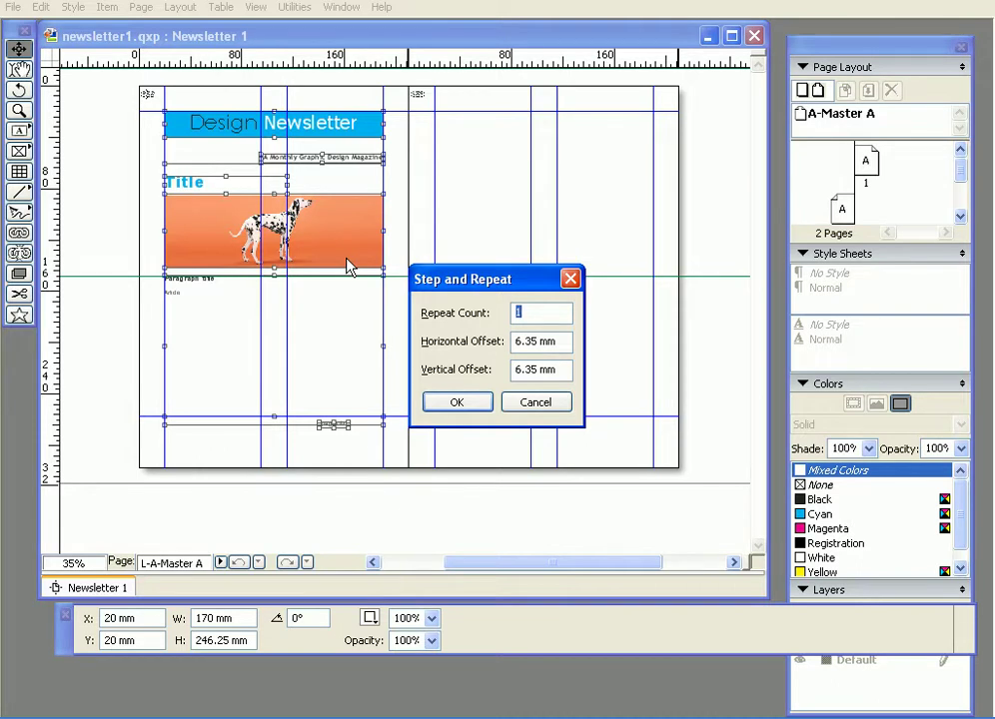
pyautogui.moveTo(566, 369); pyautogui.dragTo(476, 368)
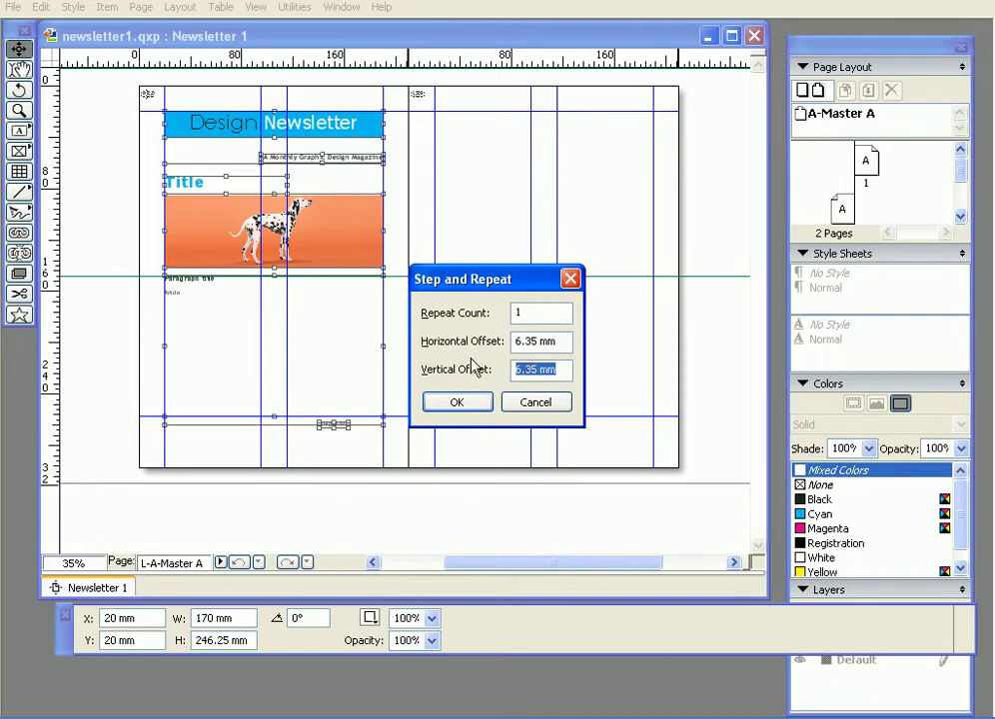
pyautogui.write('0')
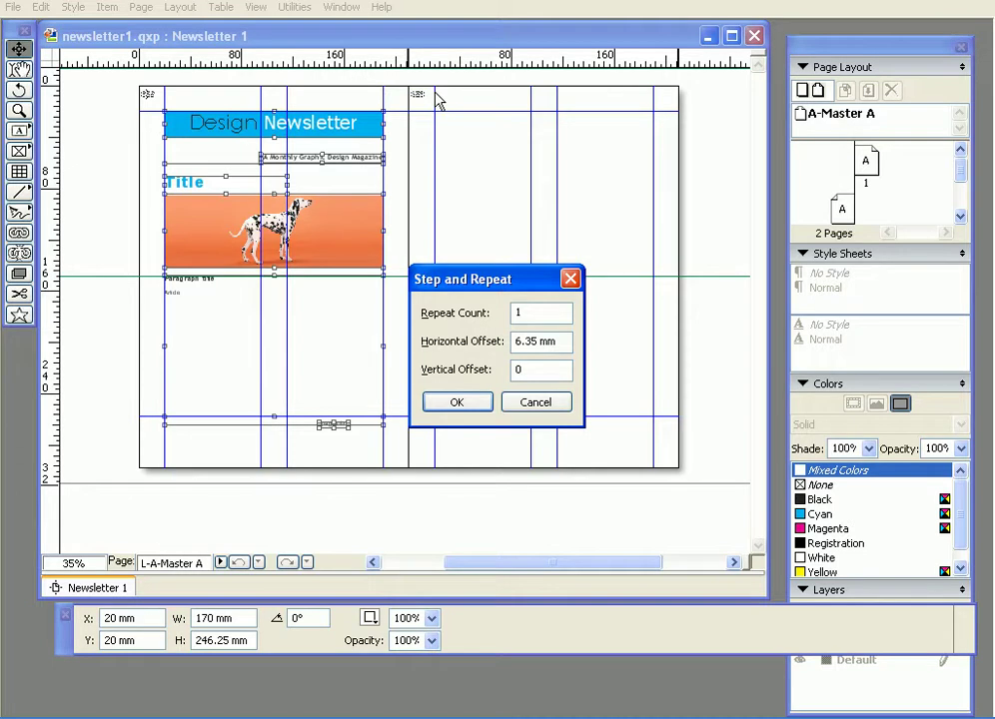
pyautogui.moveTo(567, 345); pyautogui.dragTo(479, 339)
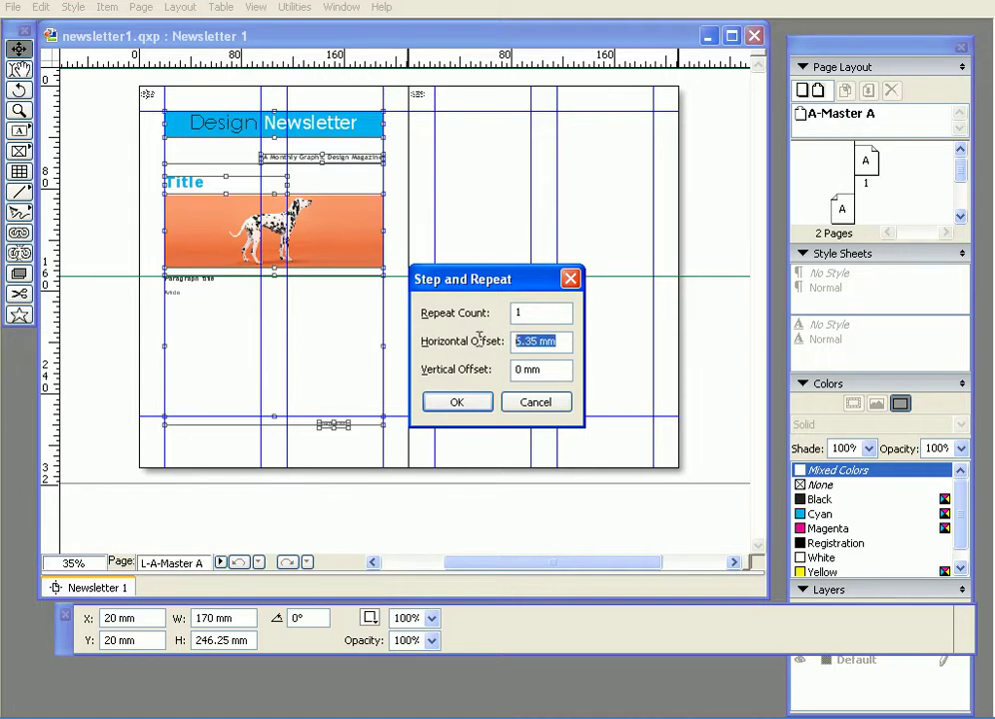
pyautogui.write('21 cm')
pyautogui.click(472, 405)
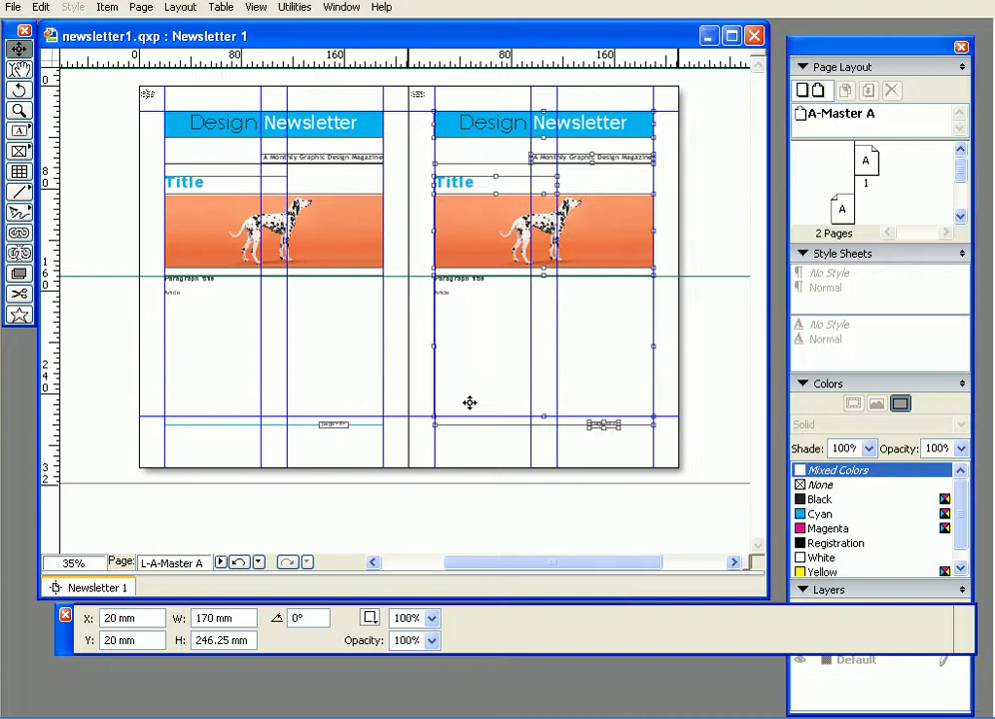
# Step: Deselect the duplicated items and examine the page number box in the left master page's footer up close
pyautogui.click(410, 201)
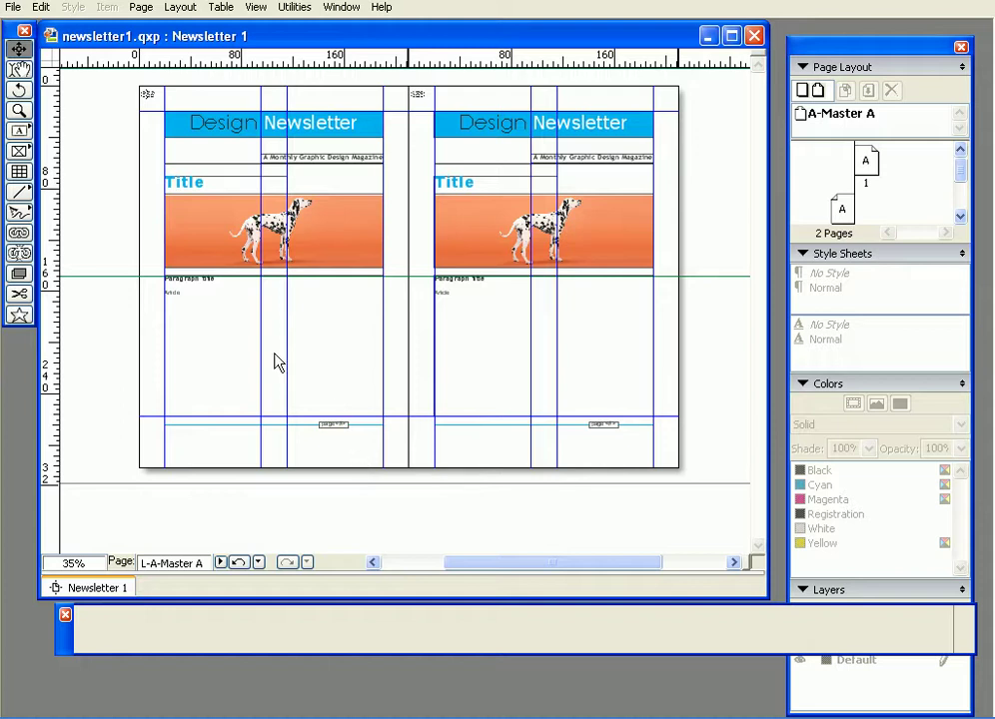
pyautogui.click(19, 110)
pyautogui.moveTo(318, 405); pyautogui.dragTo(380, 453)
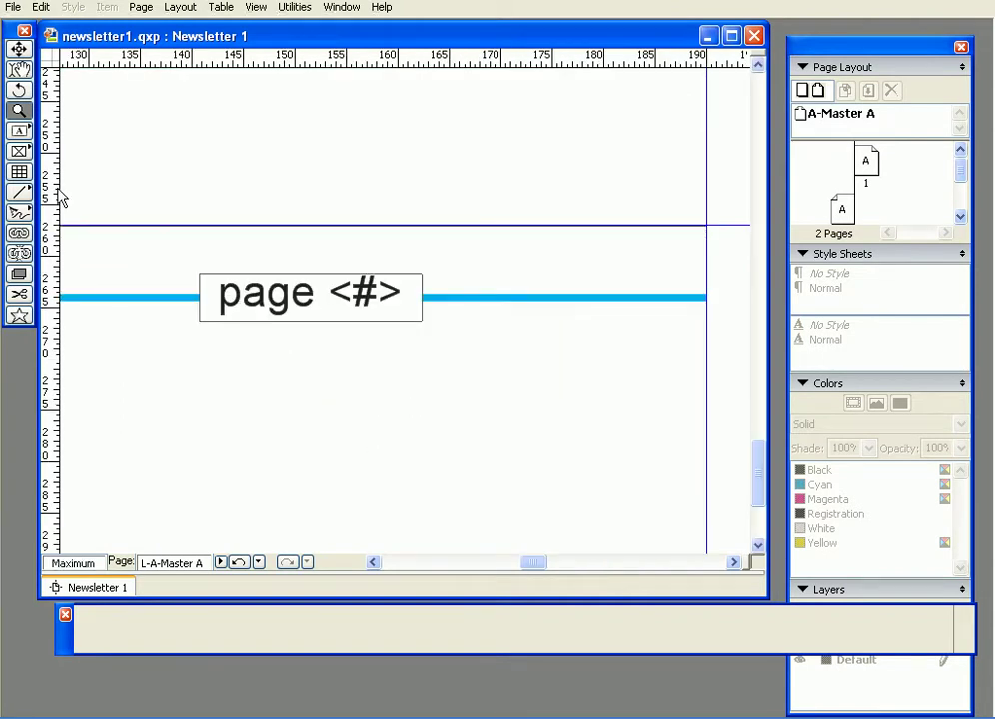
pyautogui.doubleClick(14, 108)
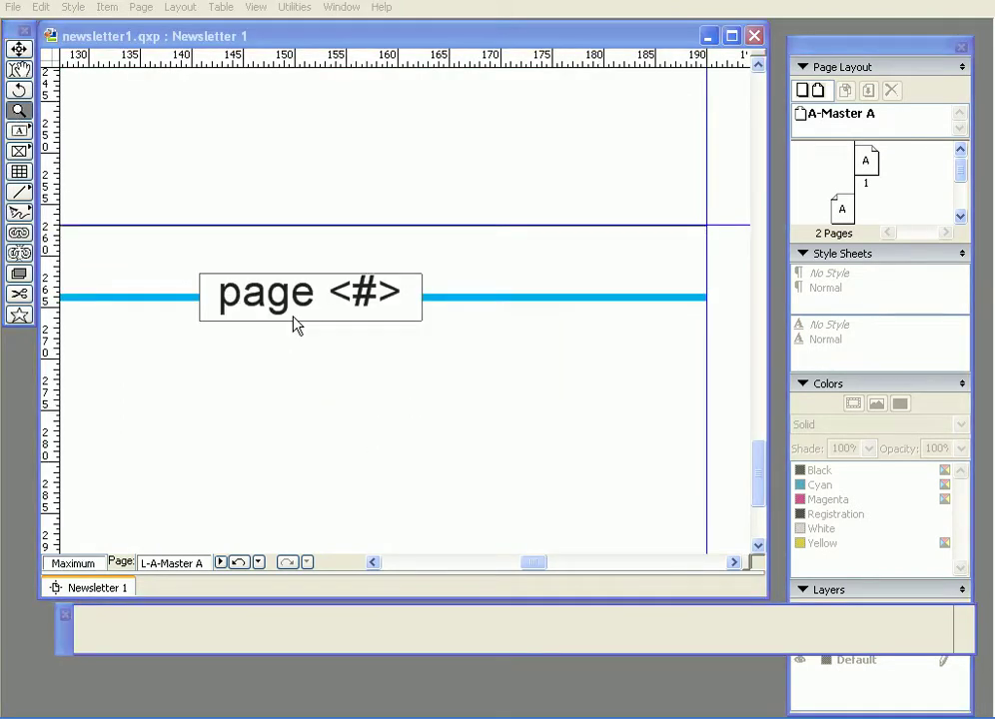
pyautogui.hotkey('ctrl', 'alt', 'shift', 'y')
pyautogui.click(740, 140)
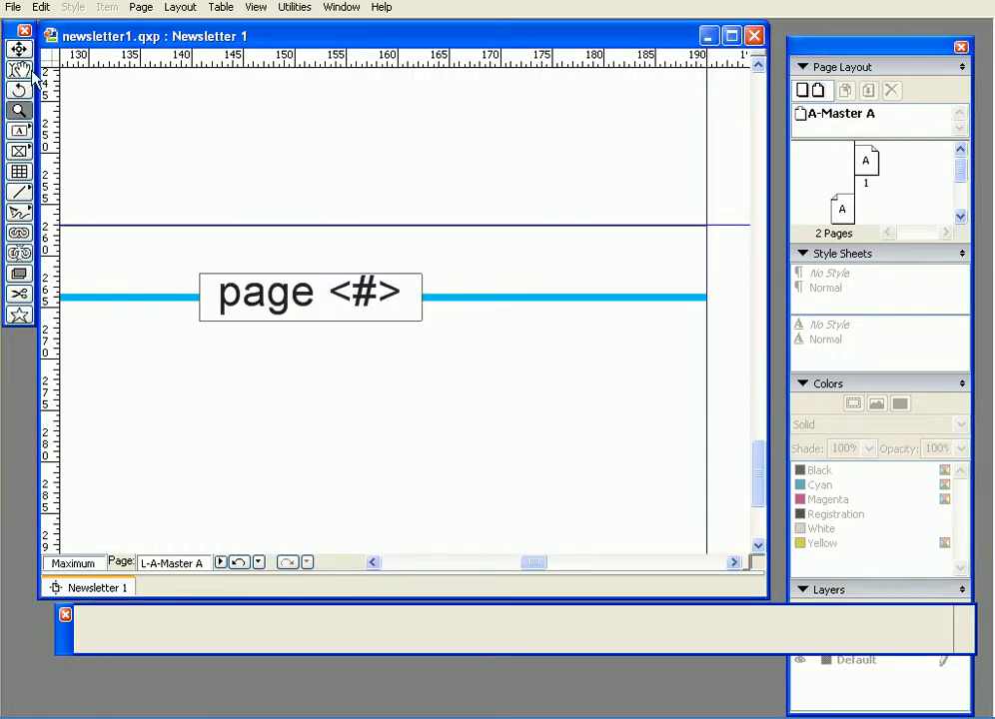
# Step: Examine the copied footer line and page number box on the right master page and compare them with the left page's
pyautogui.click(19, 48)
pyautogui.moveTo(346, 357); pyautogui.dragTo(281, 357)
pyautogui.moveTo(707, 366); pyautogui.dragTo(266, 367)
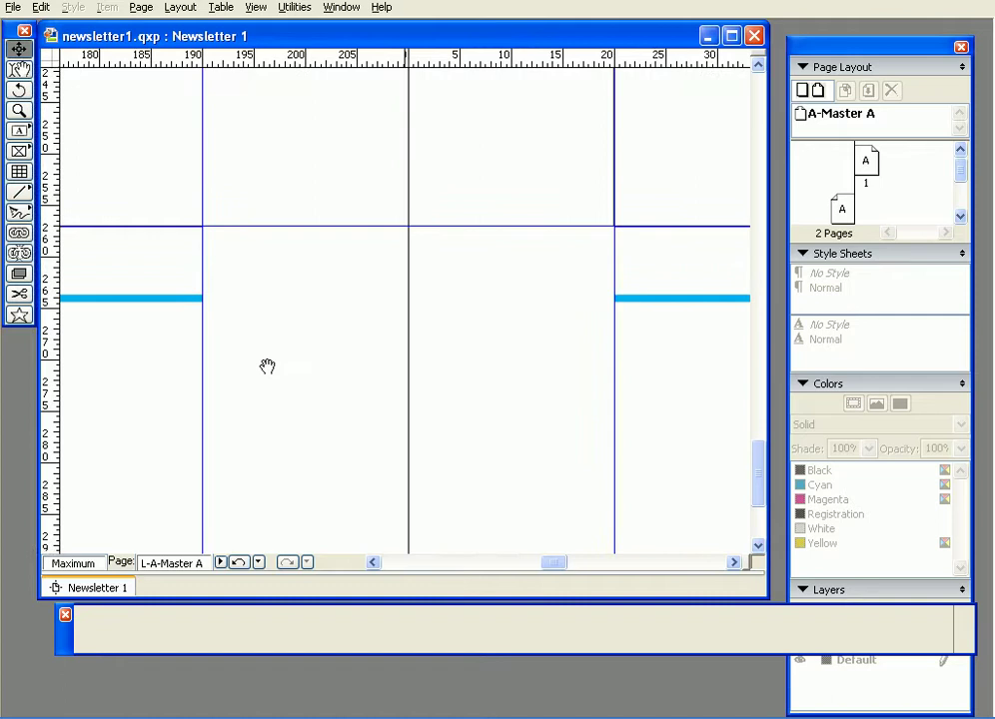
pyautogui.moveTo(747, 368); pyautogui.dragTo(310, 338)
pyautogui.moveTo(742, 330); pyautogui.dragTo(360, 329)
pyautogui.hscroll(10, 569, 326)
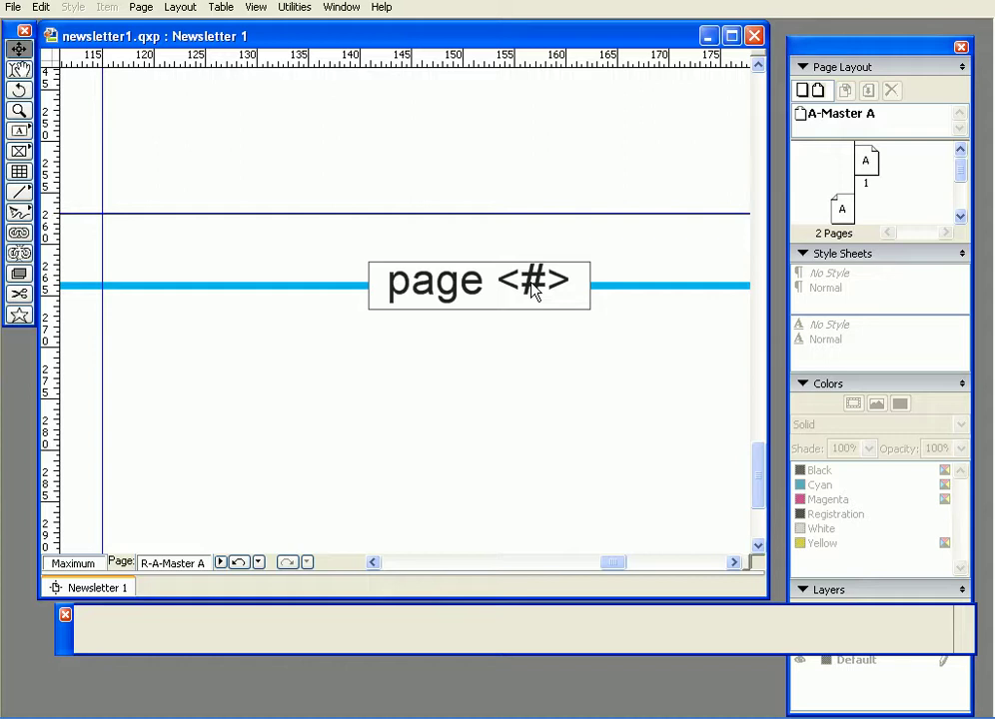
pyautogui.scroll(3, 532, 289)
pyautogui.scroll(-3, 533, 288)
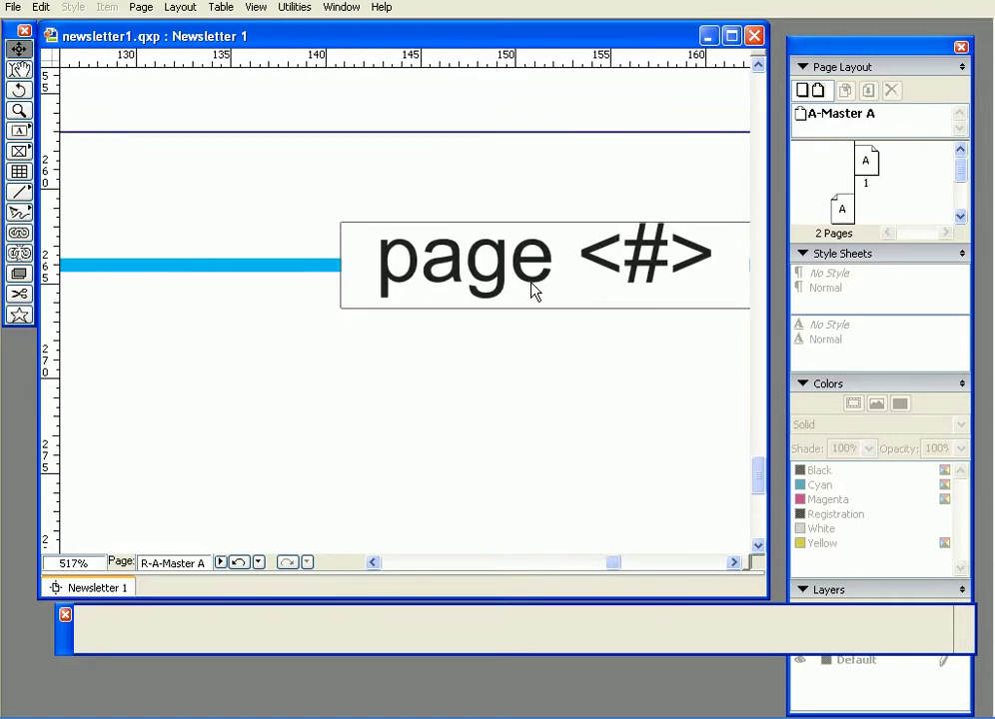
pyautogui.scroll(-4, 533, 288)
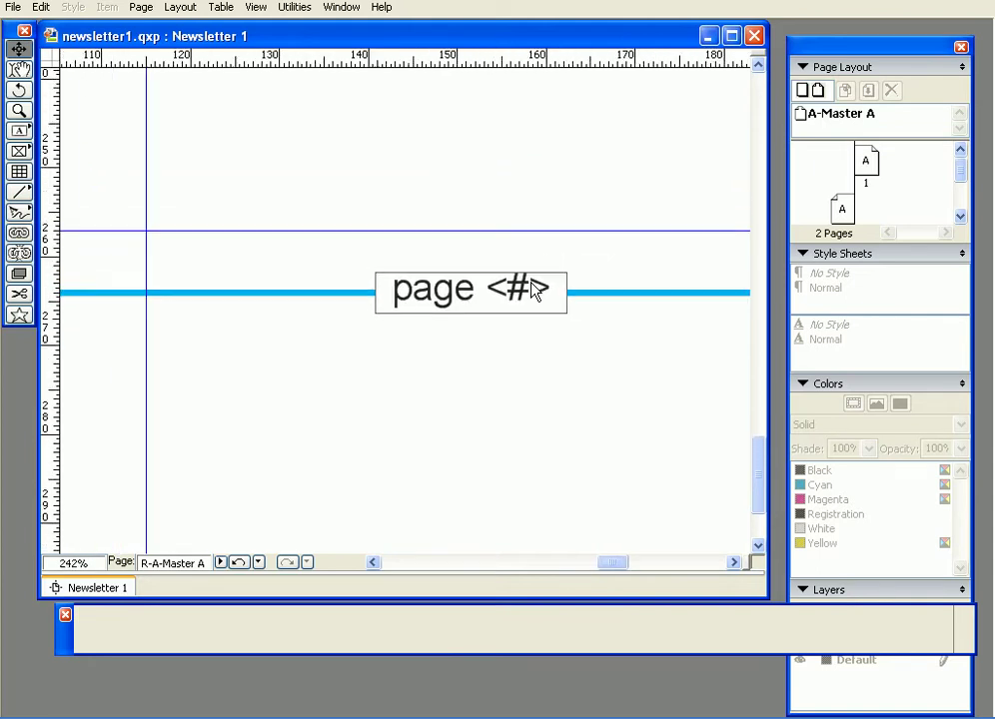
pyautogui.scroll(-4, 533, 289)
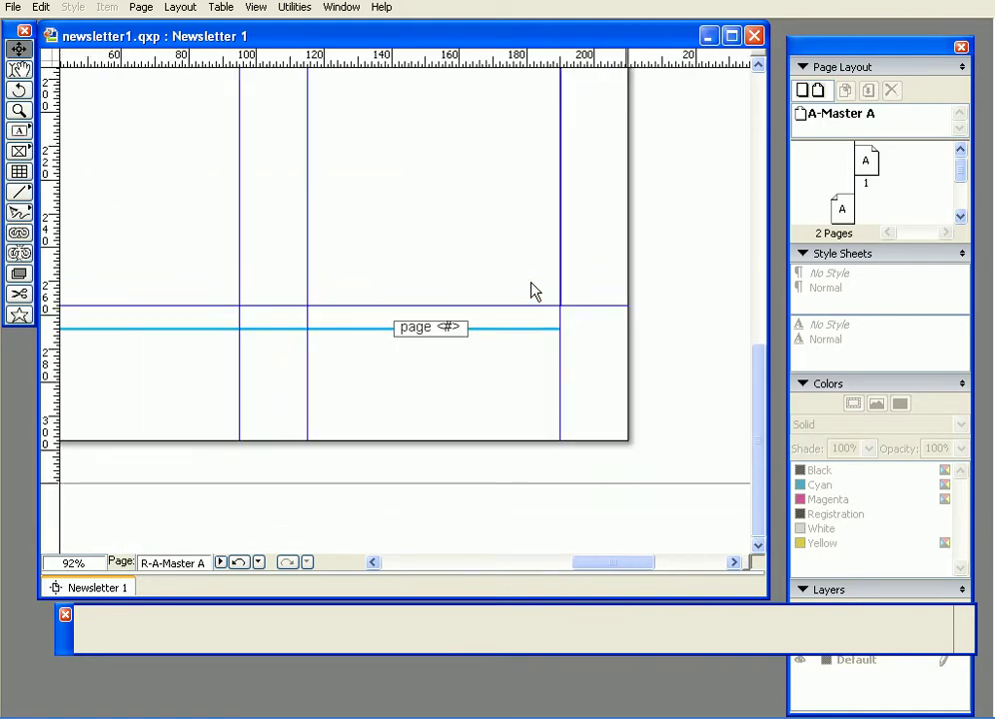
# Step: Narrow the right master page's picture box to 75 mm and shift the picture about -47.5 mm horizontally so the whole dog fits
pyautogui.moveTo(393, 274); pyautogui.dragTo(528, 533)
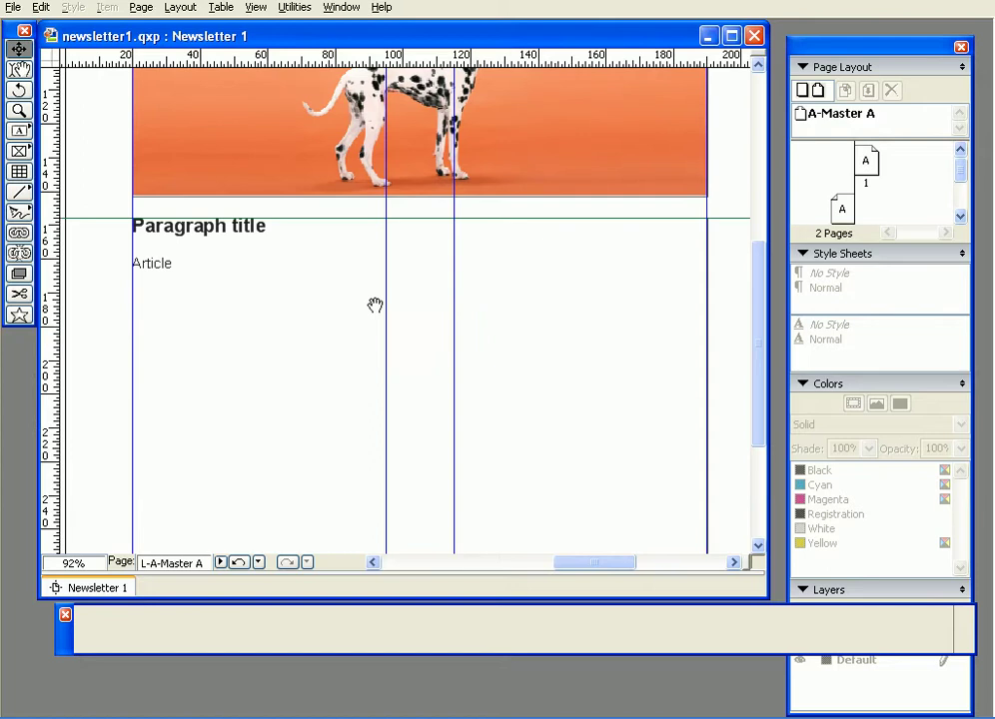
pyautogui.moveTo(375, 305); pyautogui.dragTo(371, 476)
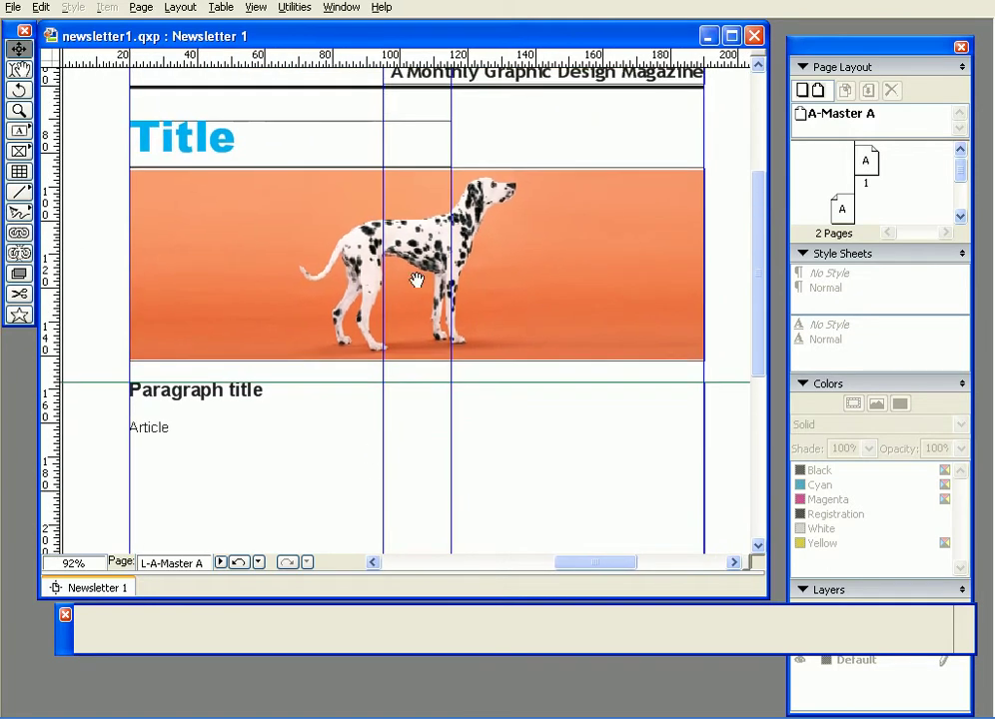
pyautogui.click(591, 172)
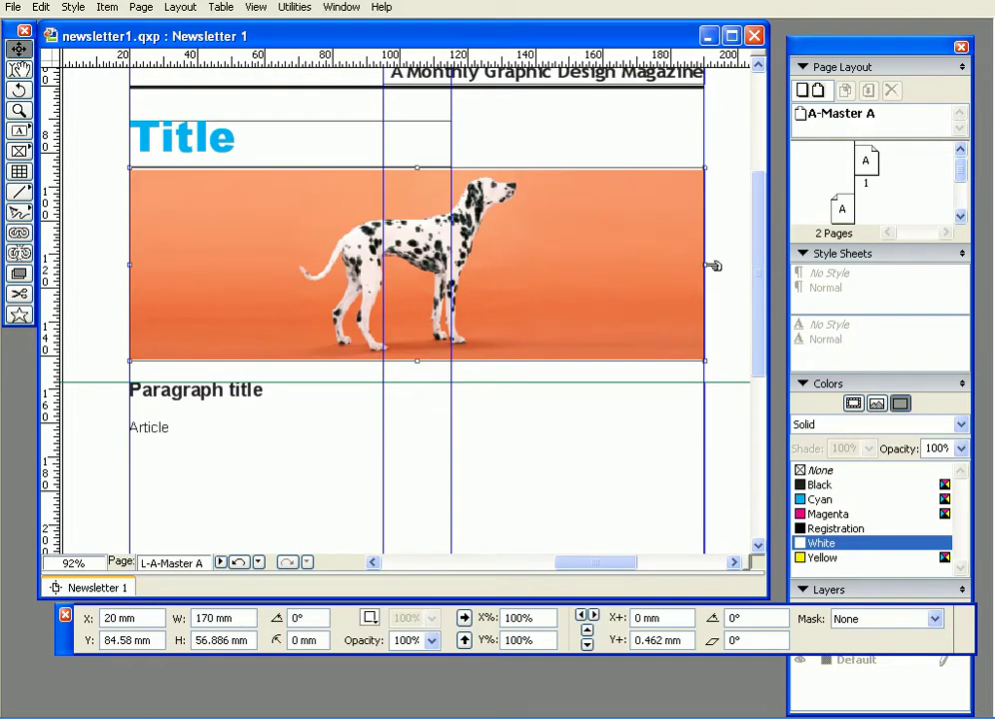
pyautogui.moveTo(714, 266); pyautogui.dragTo(396, 272)
pyautogui.click(19, 69)
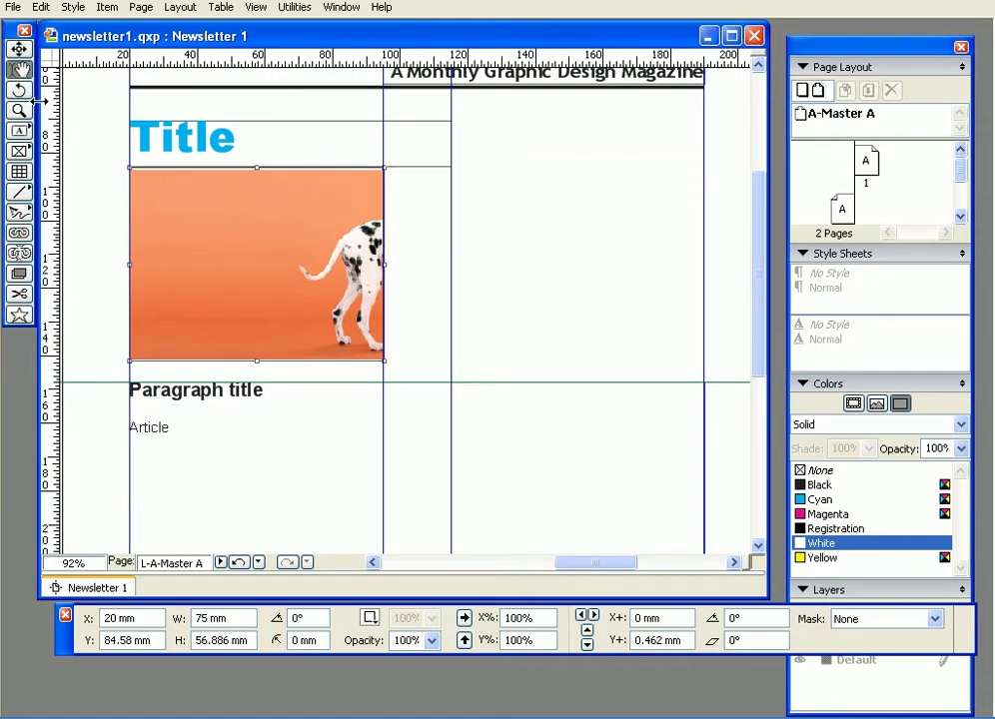
pyautogui.moveTo(250, 222); pyautogui.dragTo(100, 226)
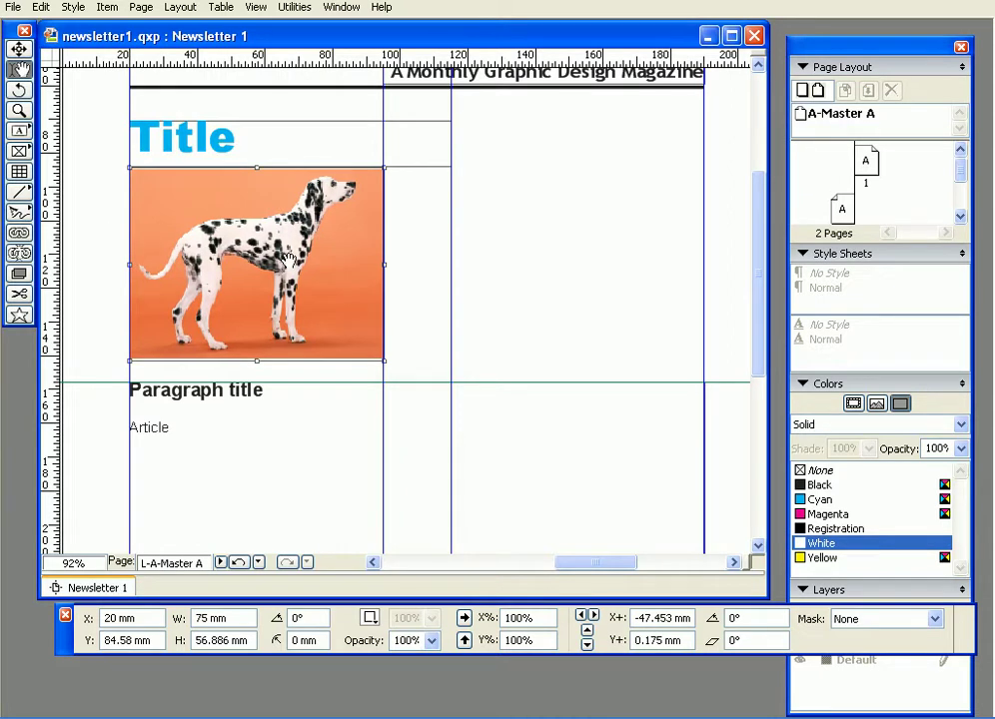
# Step: Duplicate the narrowed dog picture box and place the copy in the right master page's second column at X 115 mm
pyautogui.click(19, 47)
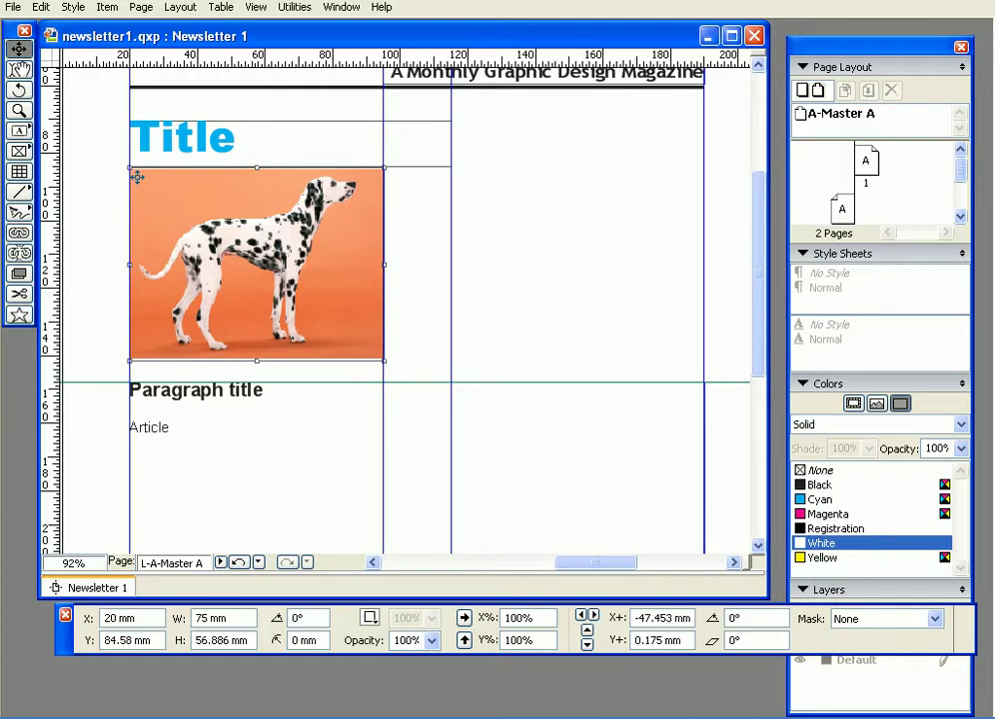
pyautogui.click(137, 177)
pyautogui.hotkey('ctrl', '-')
pyautogui.hotkey('ctrl', '-')
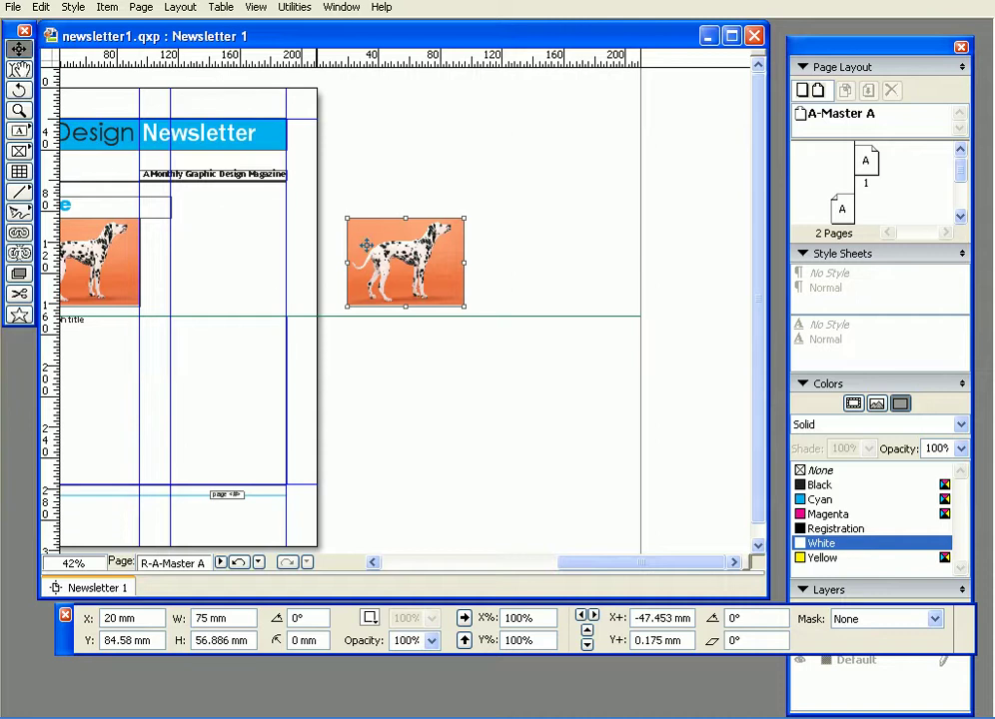
pyautogui.moveTo(364, 257); pyautogui.dragTo(191, 256)
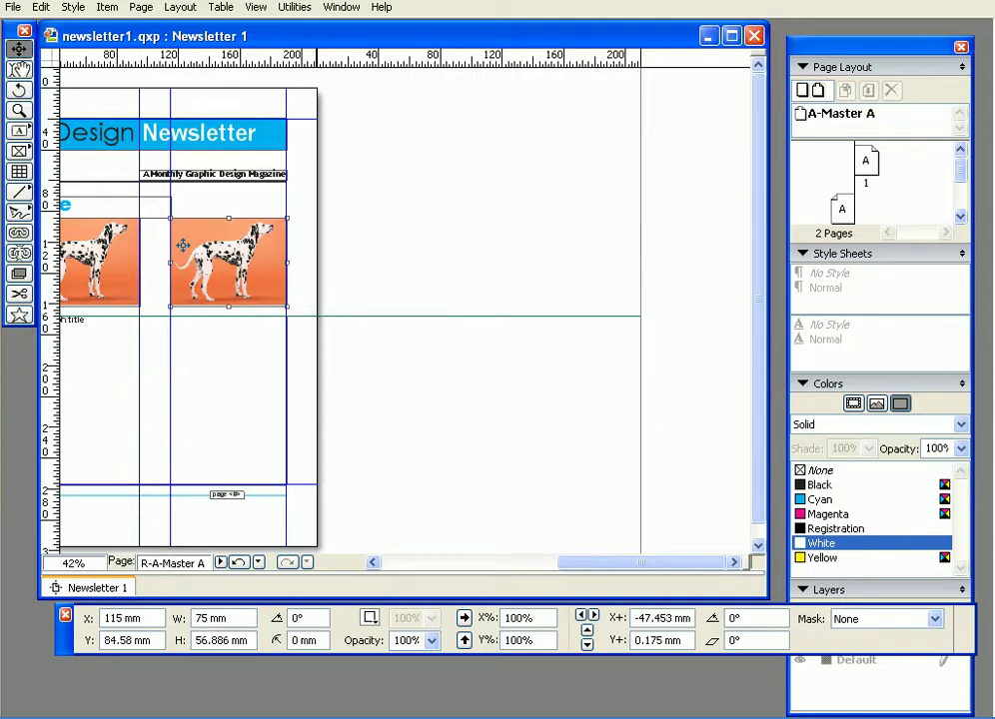
pyautogui.click(368, 250)
# Step: Narrow the right master page's Title text box to the first column, 75 mm wide
pyautogui.moveTo(375, 236); pyautogui.dragTo(590, 256)
pyautogui.scroll(2, 389, 222)
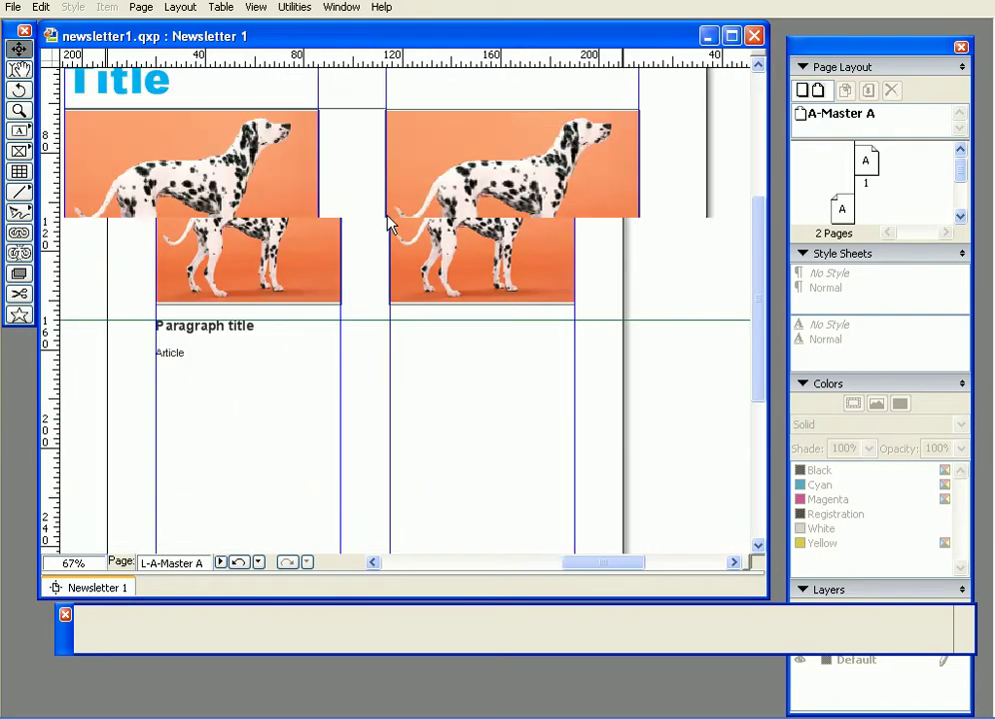
pyautogui.moveTo(388, 221); pyautogui.dragTo(387, 399)
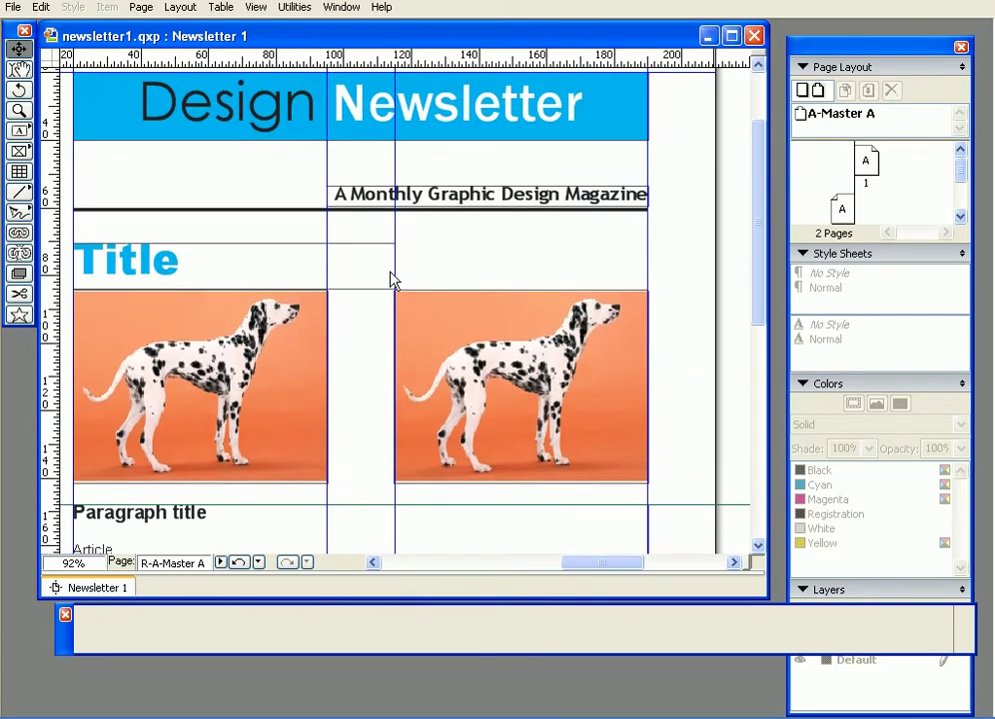
pyautogui.click(379, 254)
pyautogui.moveTo(398, 268); pyautogui.dragTo(330, 265)
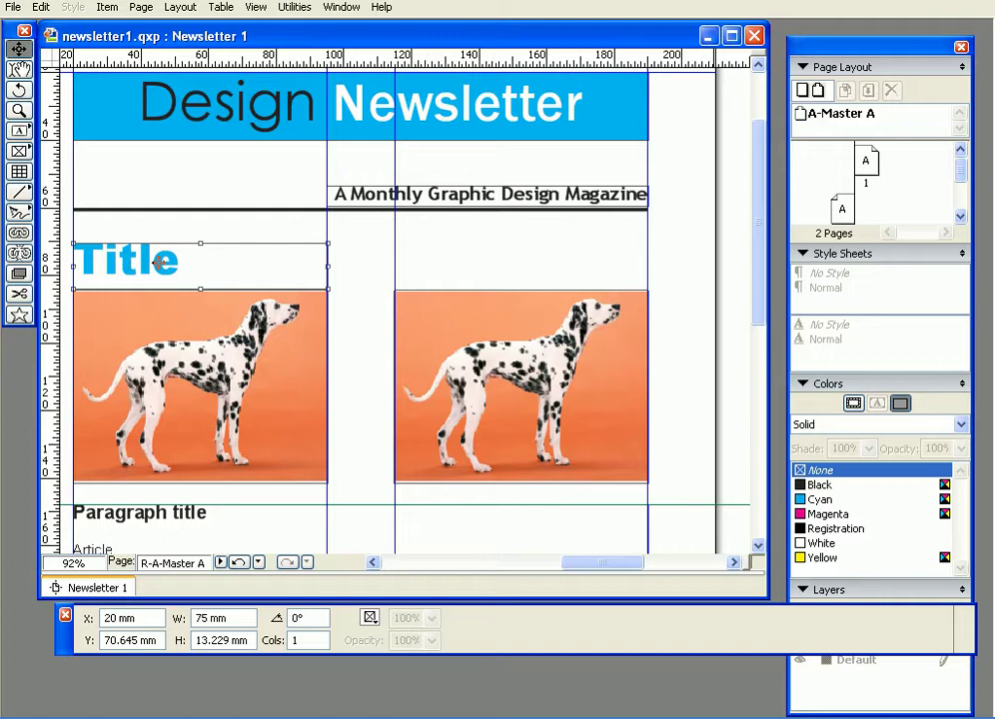
# Step: Duplicate the Title text box and place the copy above the second column's picture at X 115 mm
pyautogui.hotkey('ctrl', 'alt', 'shift', 'v')
pyautogui.moveTo(510, 265); pyautogui.dragTo(286, 274)
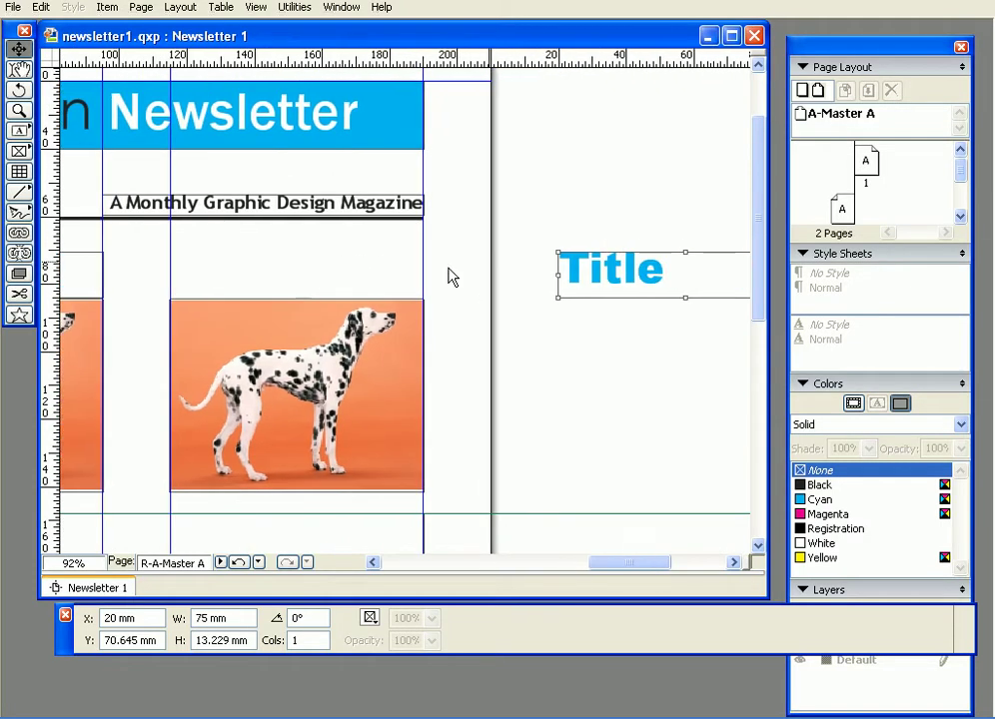
pyautogui.moveTo(587, 268)
pyautogui.mouseDown()
pyautogui.moveTo(194, 261)
pyautogui.moveTo(587, 269)
pyautogui.mouseUp()
# Step: Align the second Title box with the first by copying the first box's Y position of 70.645 mm to it
pyautogui.click(328, 284)
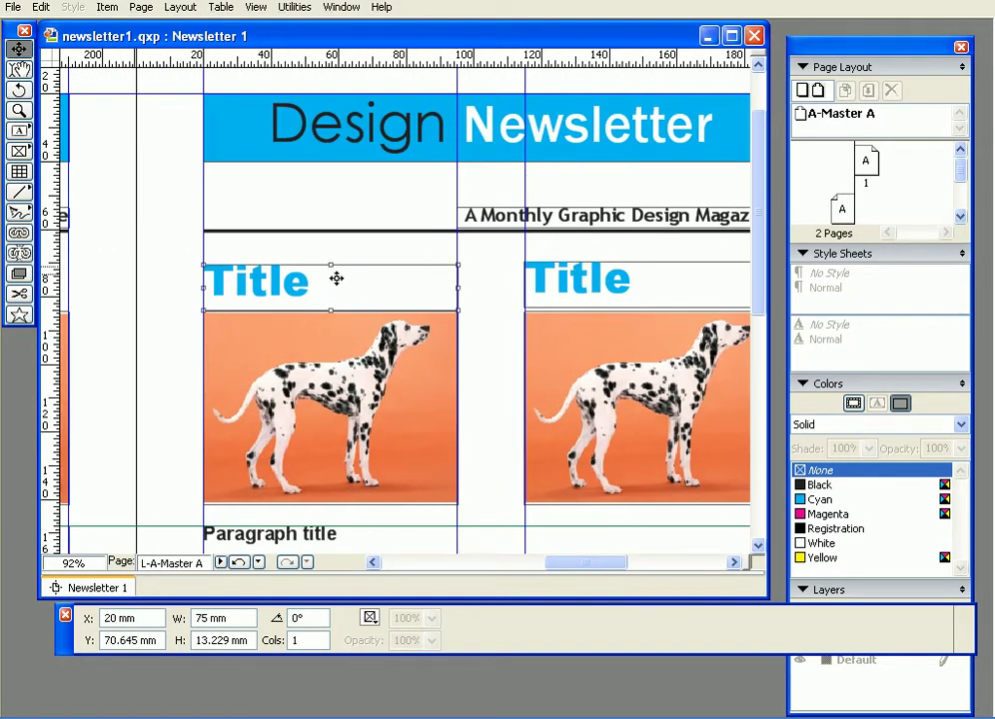
pyautogui.doubleClick(114, 640)
pyautogui.hotkey('ctrl', 'c')
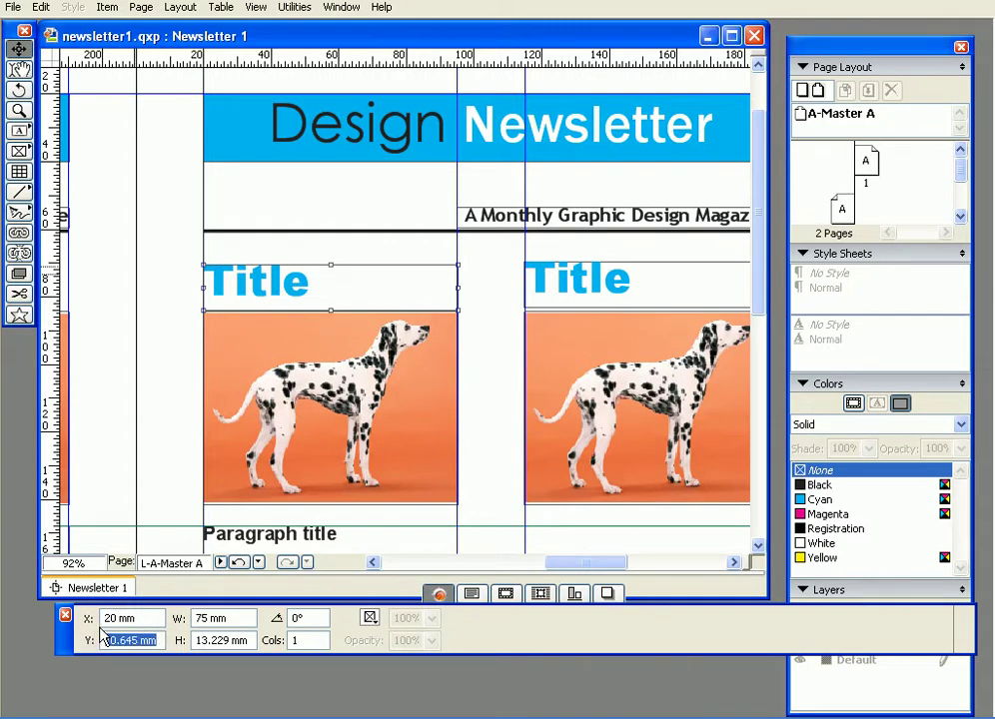
pyautogui.click(588, 292)
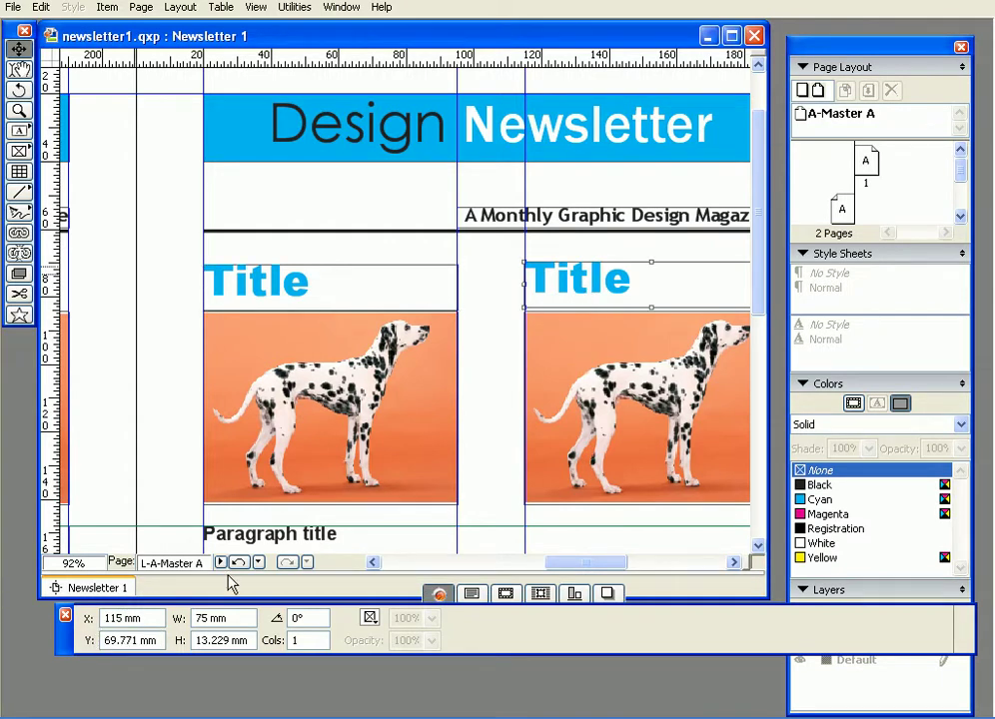
pyautogui.doubleClick(158, 640)
pyautogui.hotkey('ctrl', 'v')
pyautogui.press('Return')
pyautogui.click(499, 366)
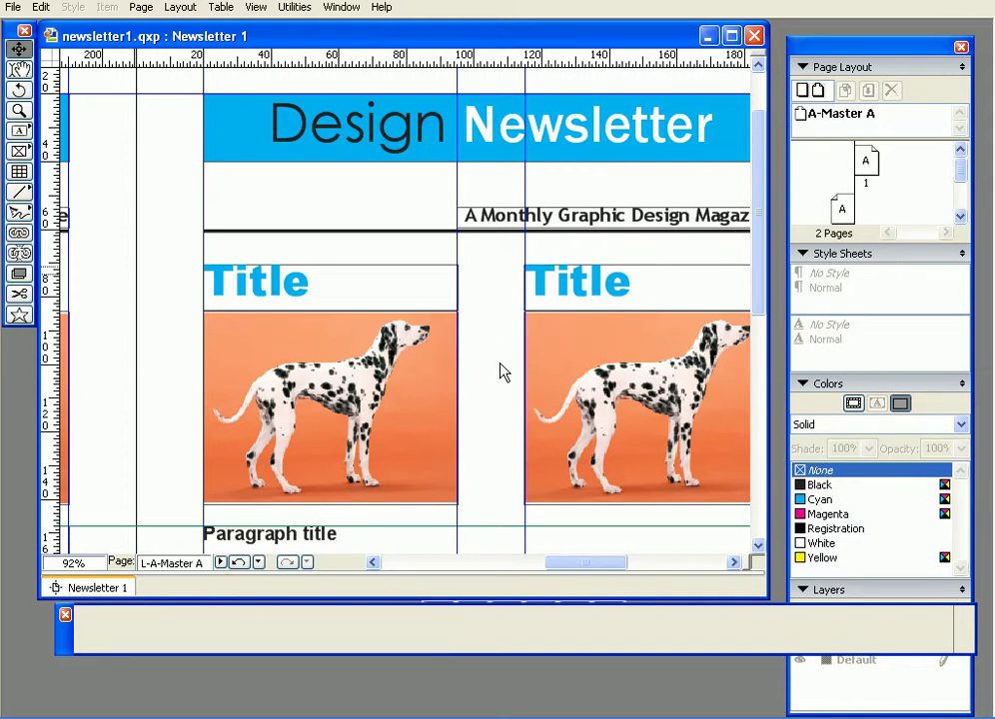
# Step: Narrow the right master page's article text box to the first column, 75 mm wide
pyautogui.moveTo(491, 366); pyautogui.dragTo(322, 226)
pyautogui.moveTo(509, 239); pyautogui.dragTo(568, 245)
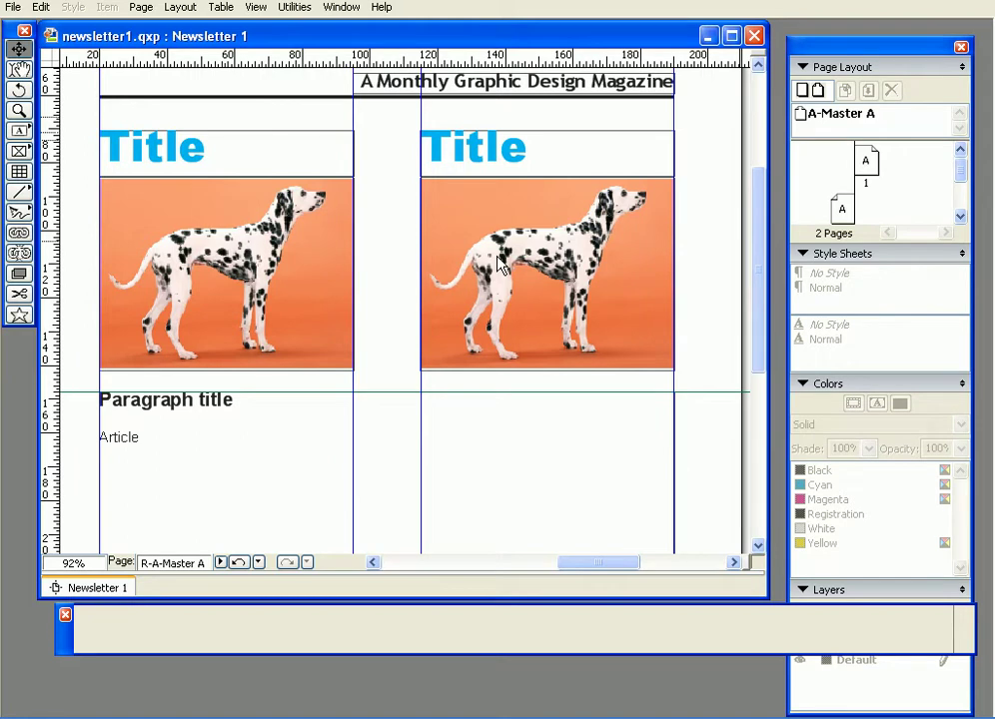
pyautogui.moveTo(423, 268); pyautogui.dragTo(484, 127)
pyautogui.moveTo(406, 298); pyautogui.dragTo(373, 216)
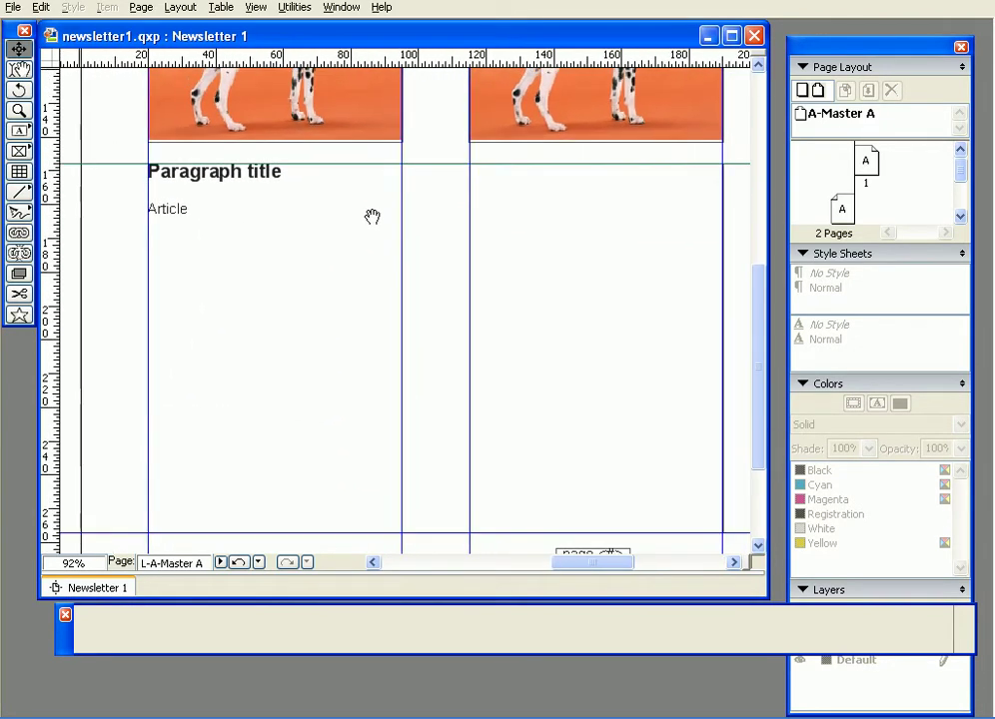
pyautogui.click(670, 173)
pyautogui.moveTo(727, 350); pyautogui.dragTo(409, 342)
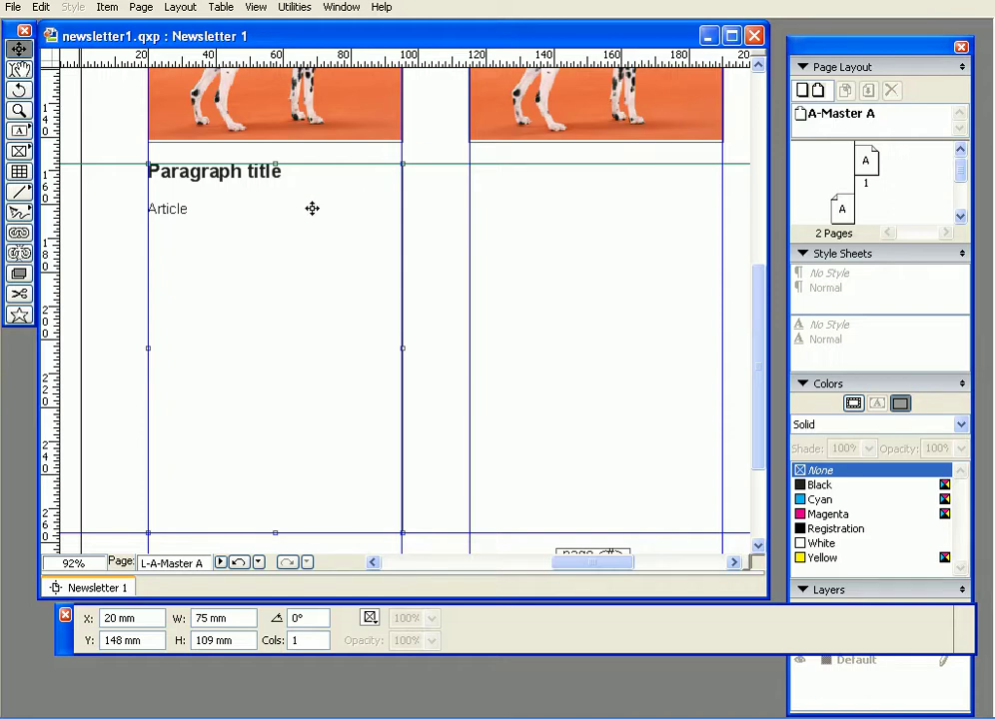
# Step: Duplicate the article text box and place the copy under the second picture, aligned with the second column's guides
pyautogui.hotkey('ctrl', 'd')
pyautogui.moveTo(633, 279); pyautogui.dragTo(382, 281)
pyautogui.moveTo(688, 218); pyautogui.dragTo(281, 210)
pyautogui.click(524, 249)
pyautogui.moveTo(519, 250); pyautogui.dragTo(685, 281)
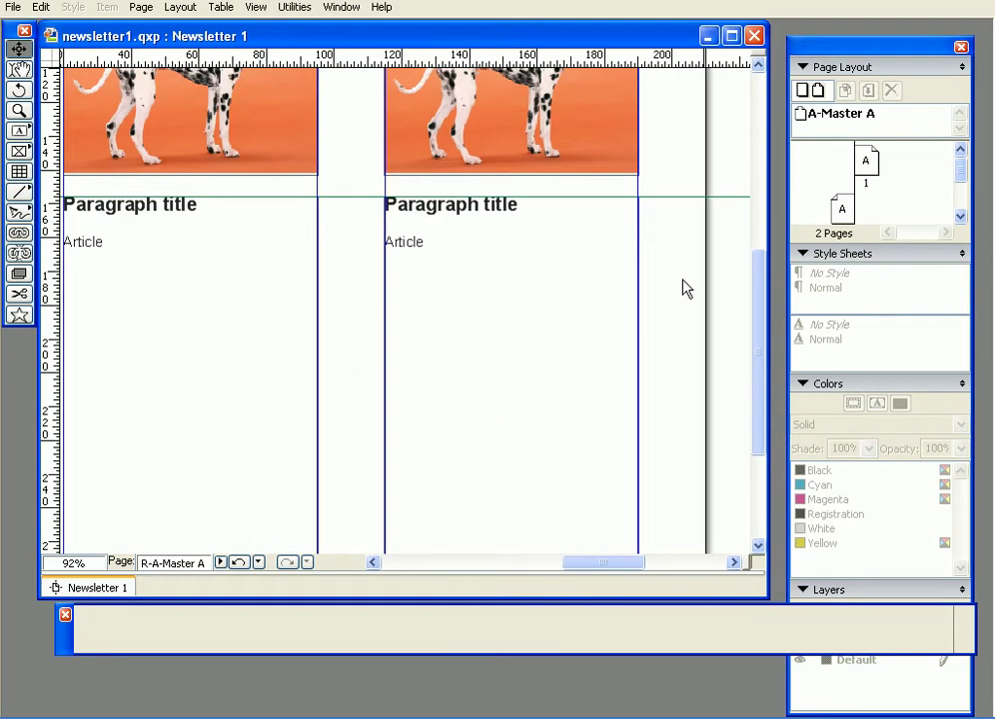
# Step: Review the whole master spread, then go to page 1 and check its two-column layout and footer page number
pyautogui.hotkey('ctrl', '-')
pyautogui.hotkey('ctrl', '-')
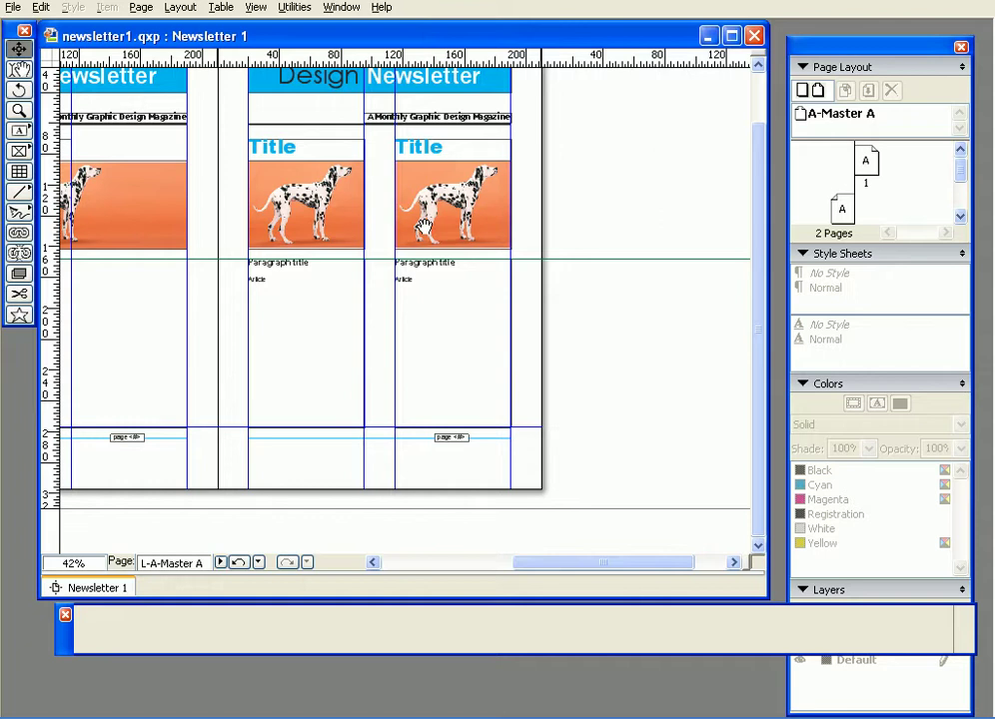
pyautogui.moveTo(415, 222); pyautogui.dragTo(572, 277)
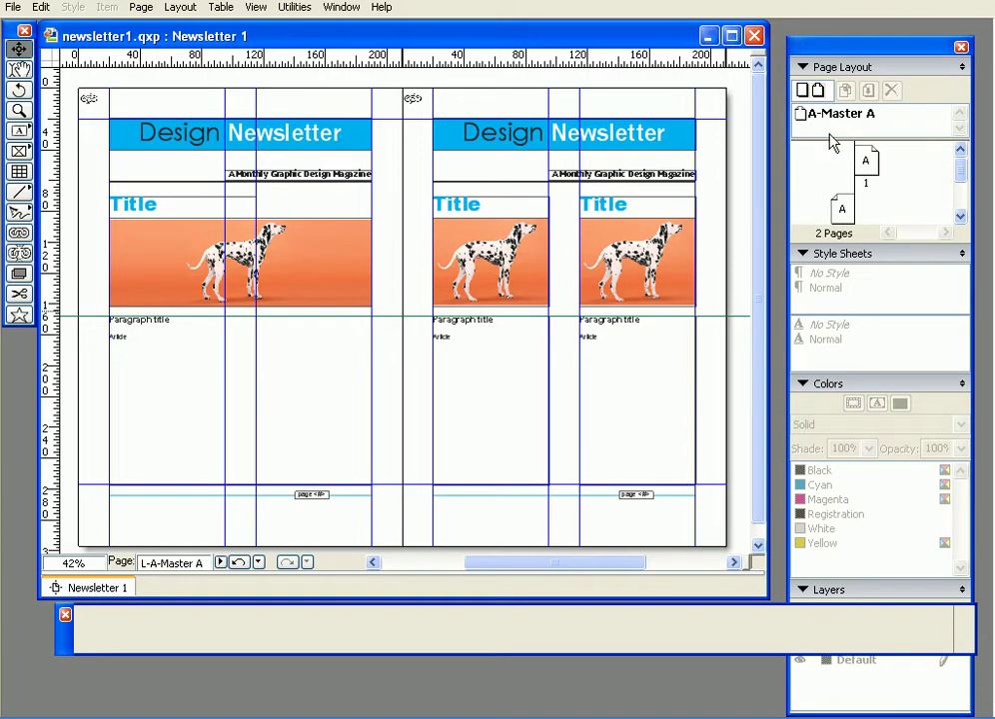
pyautogui.doubleClick(867, 168)
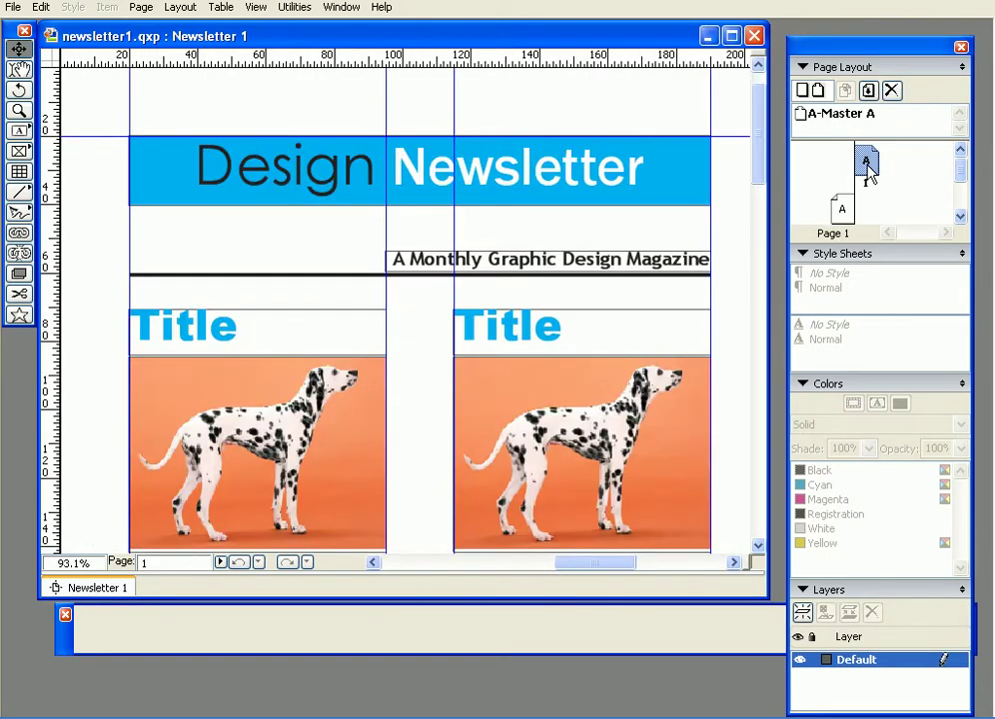
pyautogui.moveTo(410, 356)
pyautogui.mouseDown()
pyautogui.moveTo(411, 318)
pyautogui.moveTo(403, 335)
pyautogui.mouseUp()
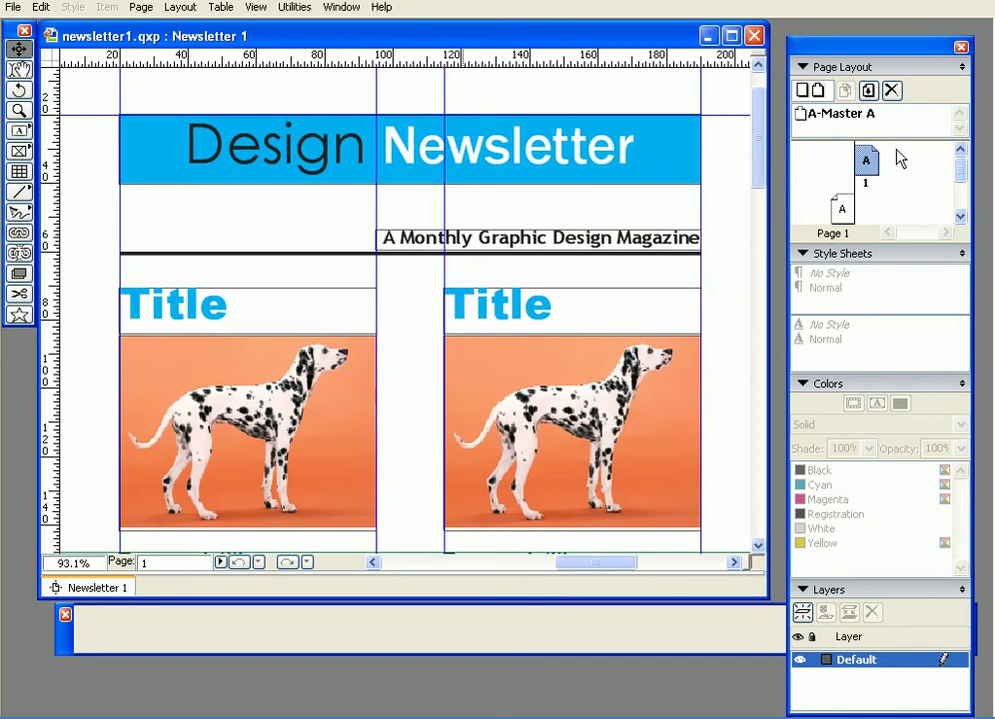
pyautogui.moveTo(476, 401); pyautogui.dragTo(481, 244)
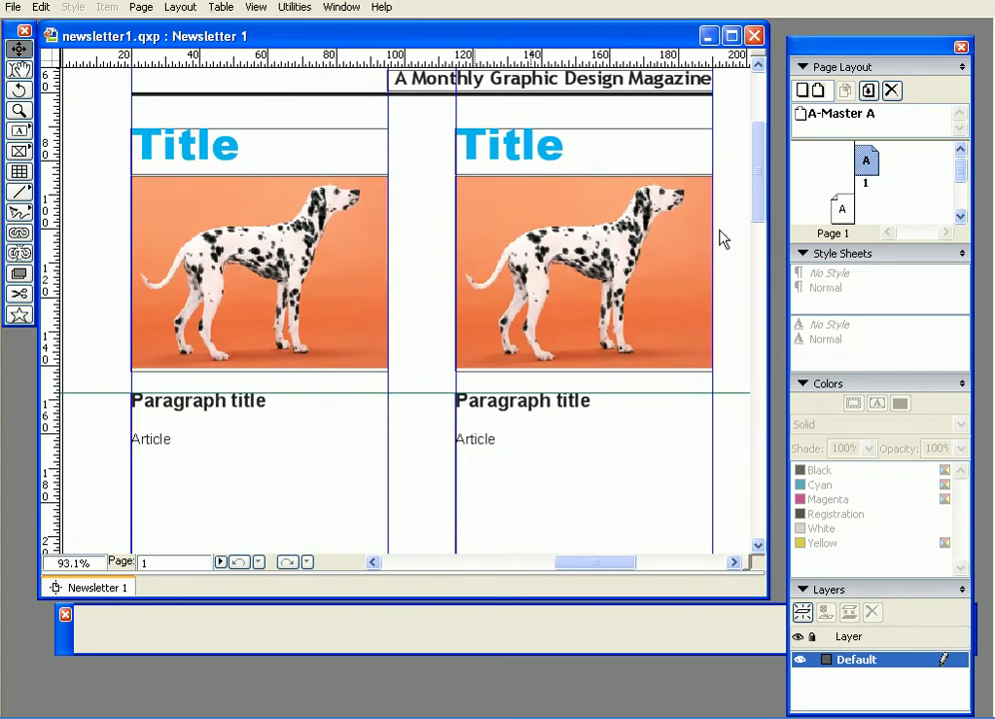
pyautogui.moveTo(761, 205); pyautogui.dragTo(762, 307)
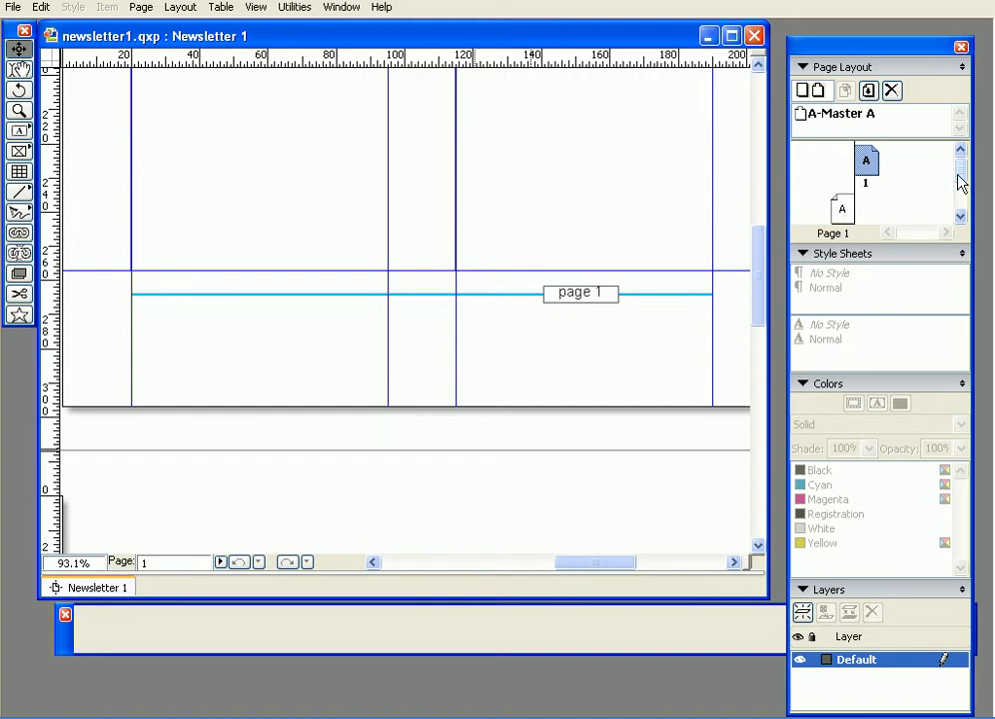
# Step: Go to page 2 and check its single-column layout from the masthead down to the footer page number
pyautogui.moveTo(959, 174); pyautogui.dragTo(960, 197)
pyautogui.doubleClick(843, 165)
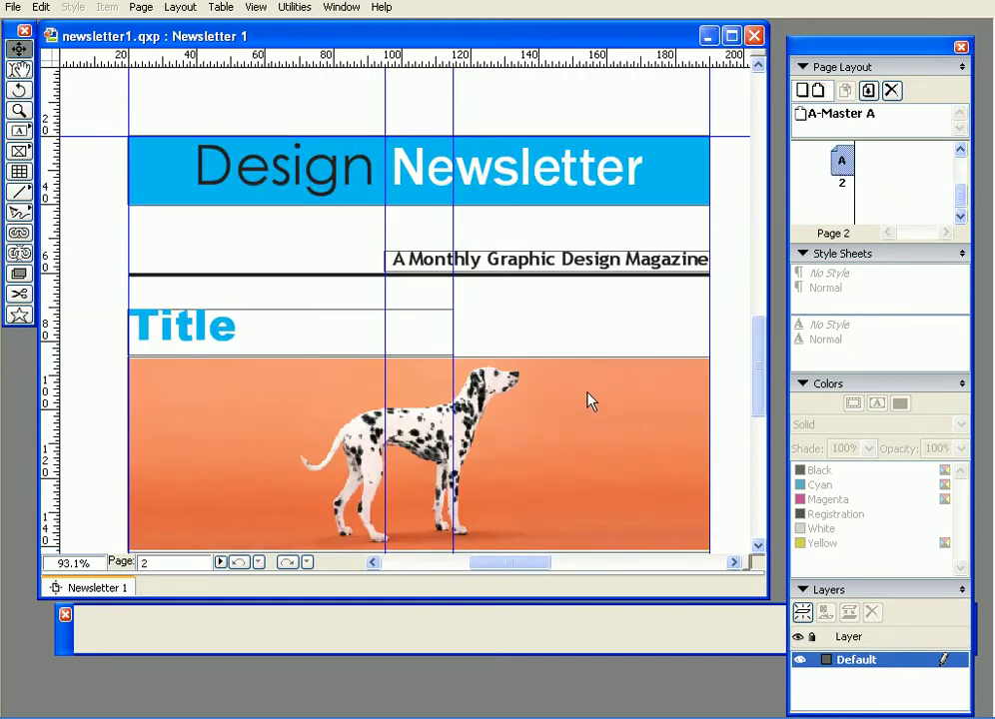
pyautogui.scroll(-3, 585, 370)
pyautogui.scroll(-10, 582, 341)
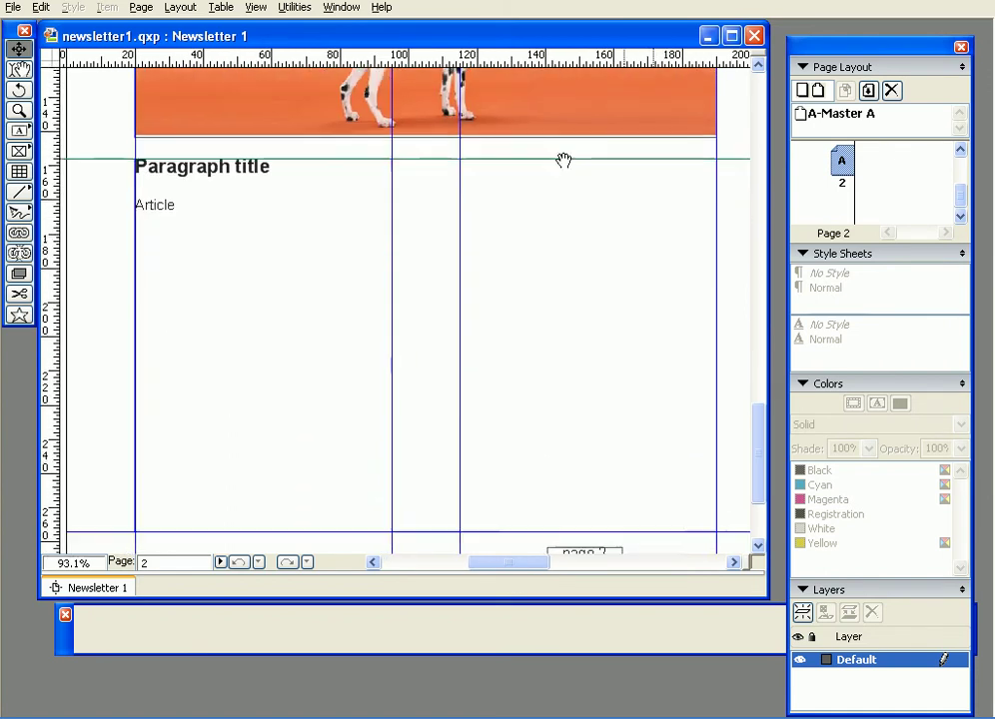
pyautogui.scroll(2, 551, 290)
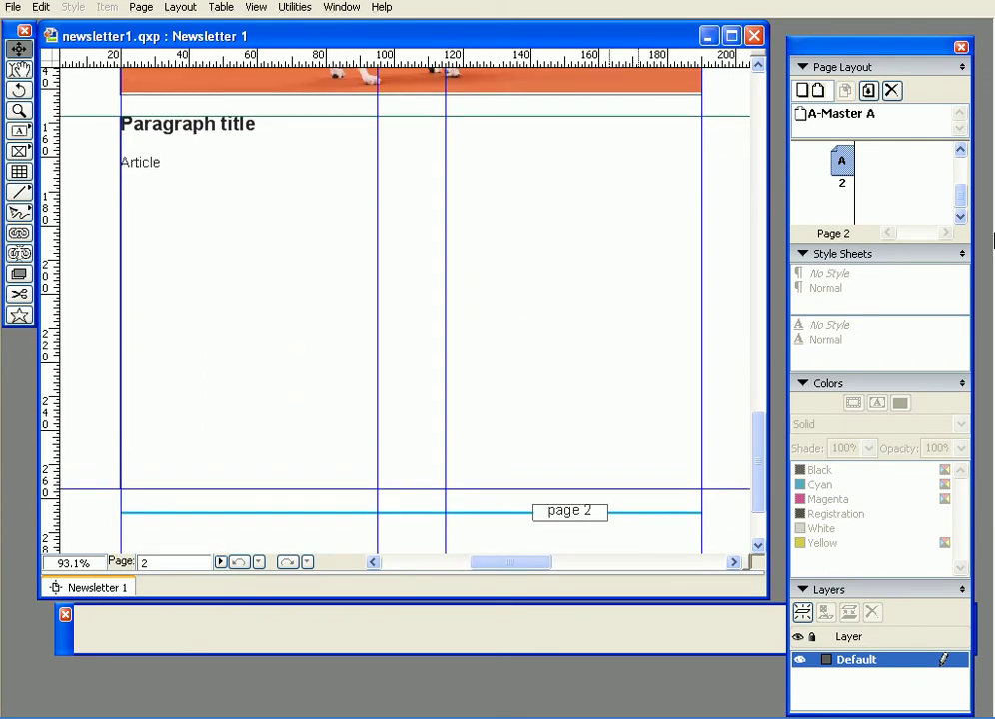
# Step: Insert 4 pages after page 2, based on the A-Master A master page
pyautogui.rightClick(845, 162)
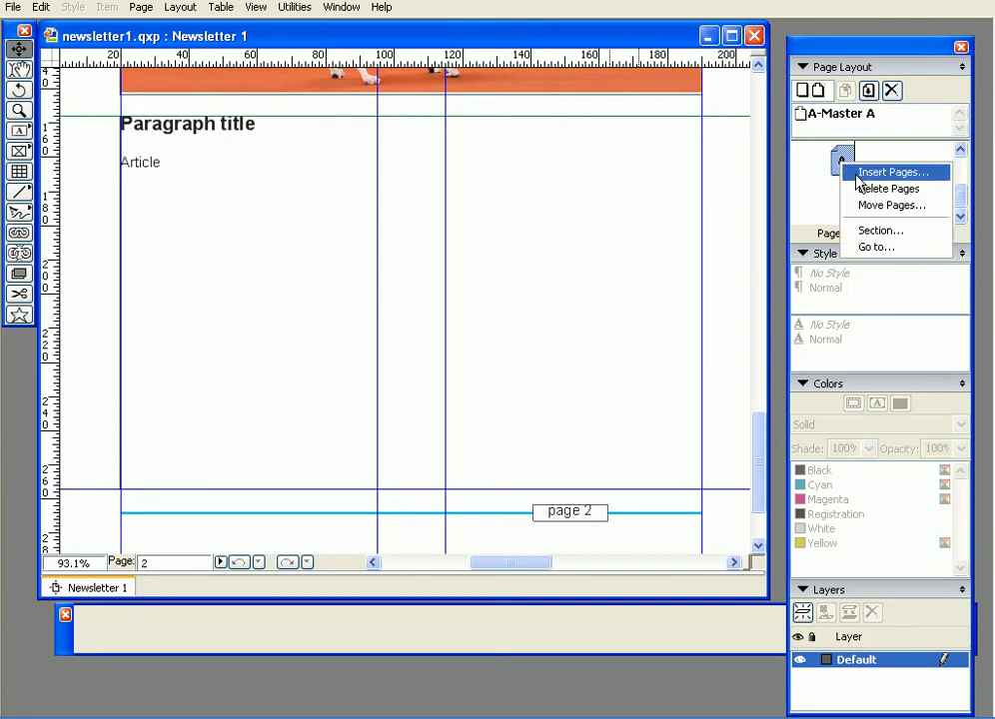
pyautogui.click(865, 174)
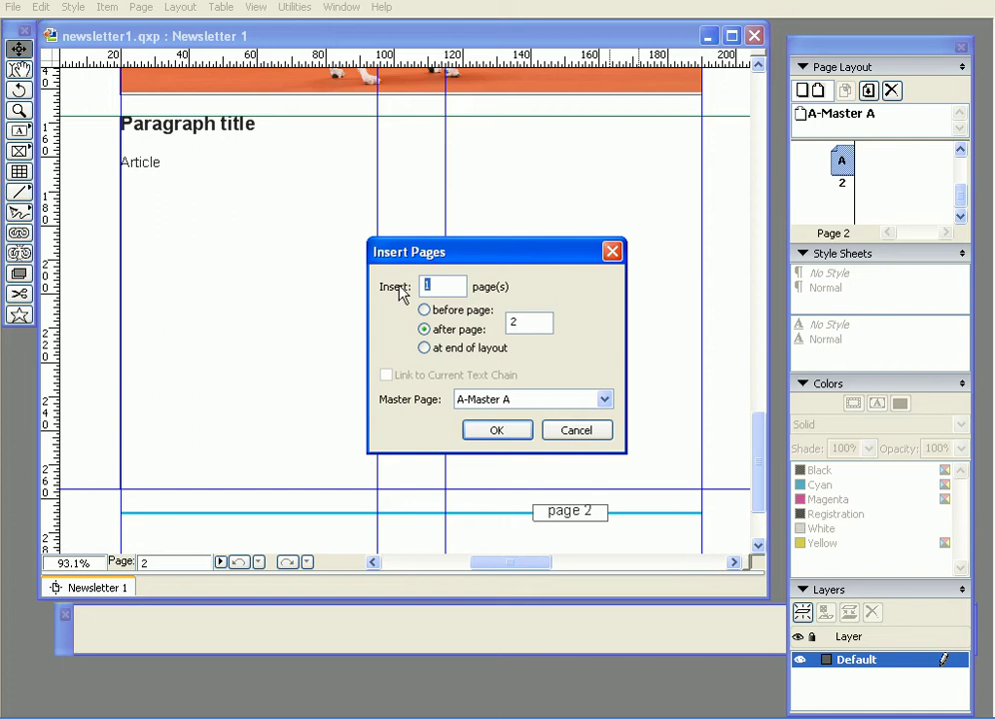
pyautogui.write('4')
pyautogui.click(498, 432)
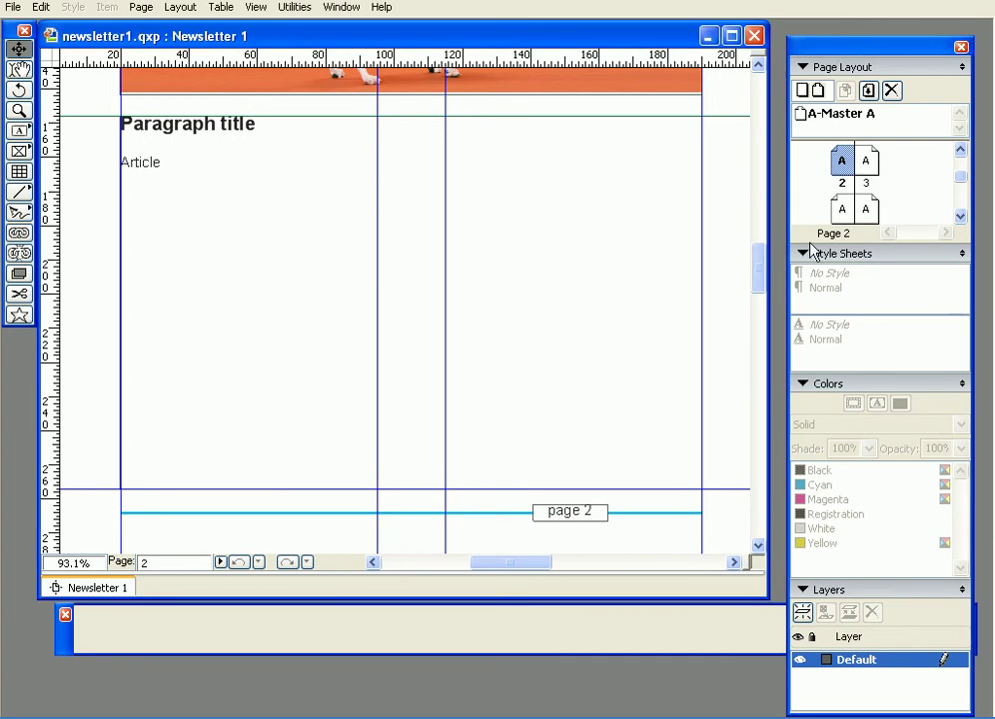
# Step: Check the layout and footer page numbers on the newly inserted pages 3 and 4
pyautogui.doubleClick(866, 170)
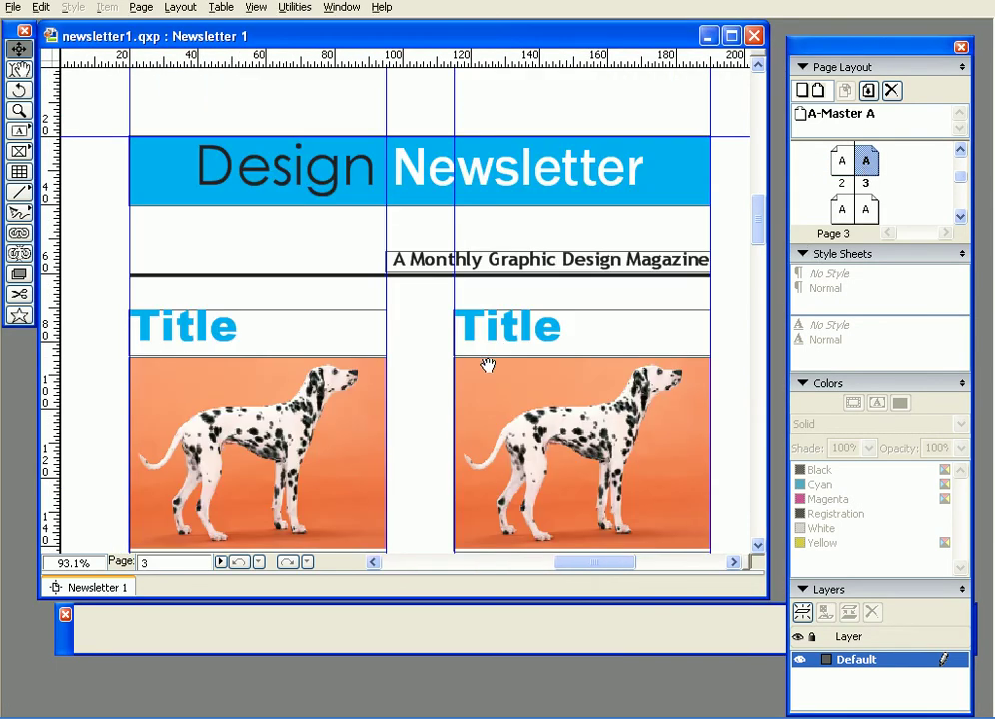
pyautogui.scroll(-10, 480, 359)
pyautogui.moveTo(473, 357); pyautogui.dragTo(447, 231)
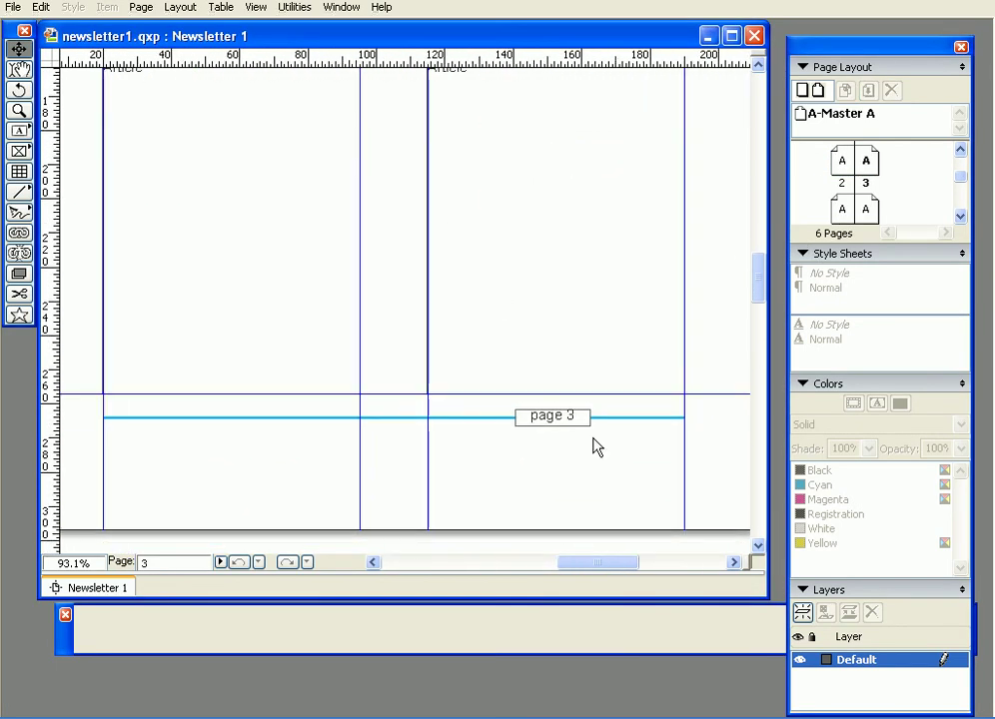
pyautogui.doubleClick(840, 209)
pyautogui.scroll(-10, 440, 310)
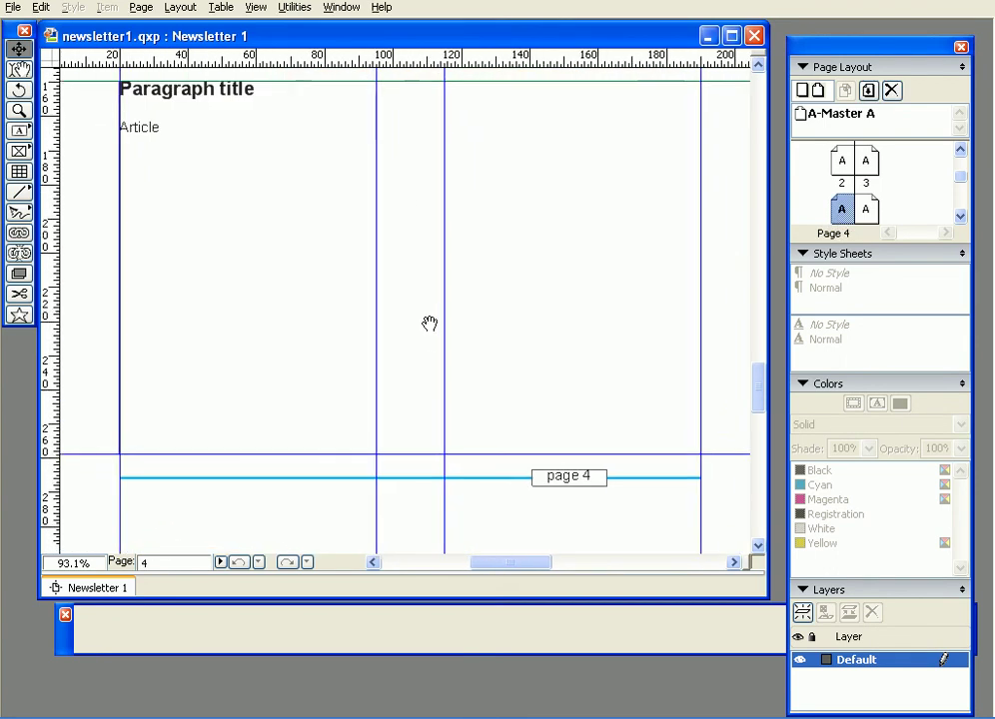
pyautogui.scroll(10, 492, 269)
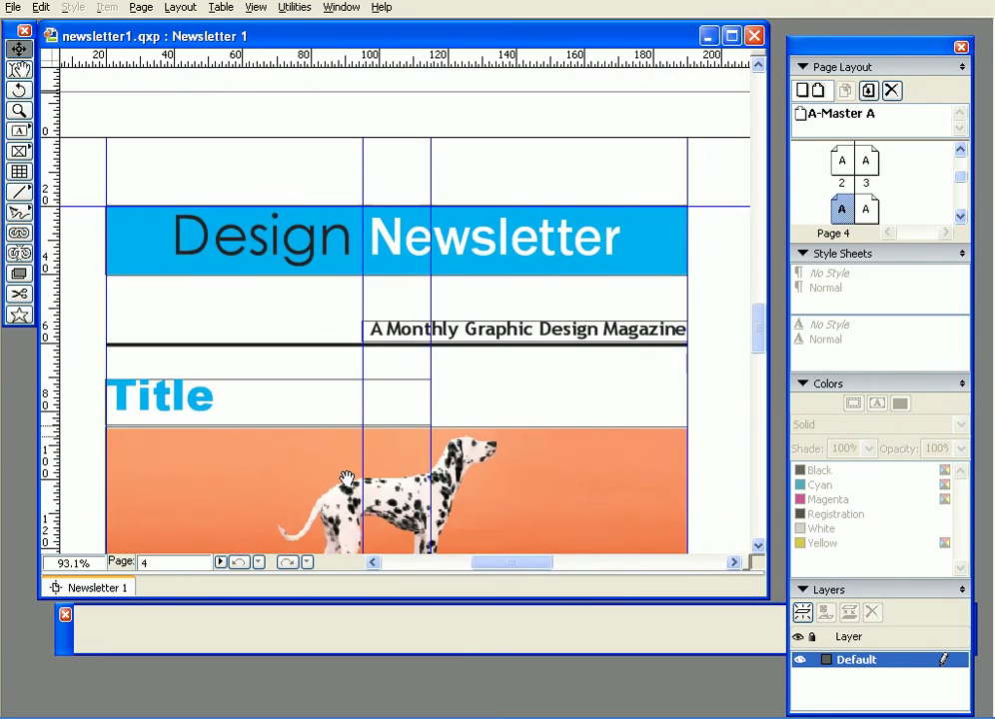
pyautogui.scroll(3, 346, 479)
# Step: Save the newsletter, then bring page 2's picture and article text into view
pyautogui.click(13, 7)
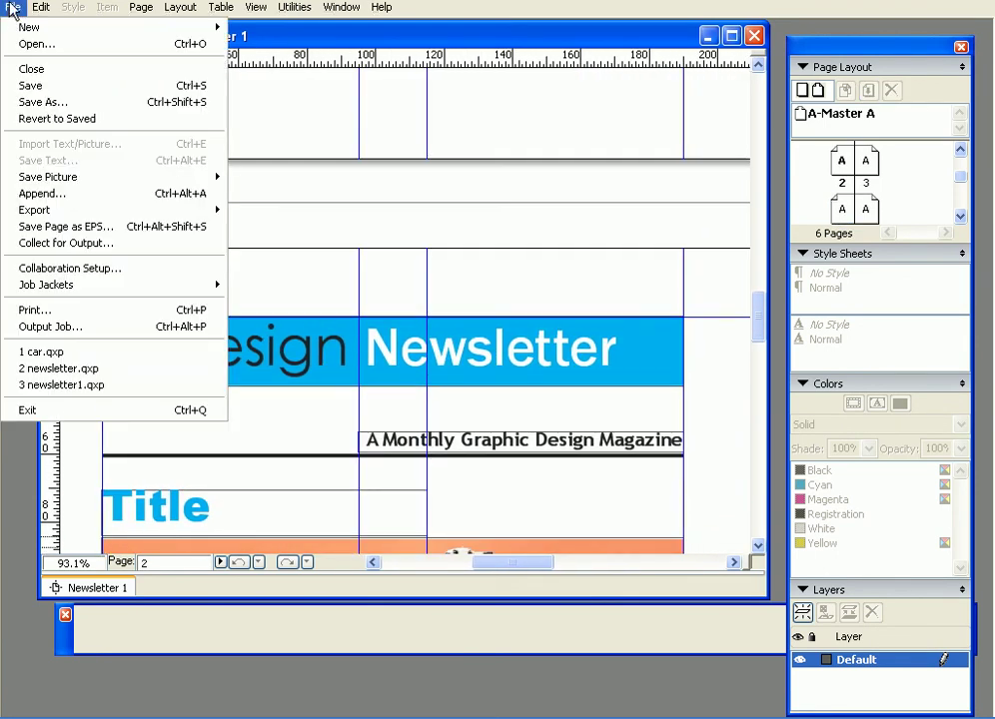
pyautogui.click(41, 88)
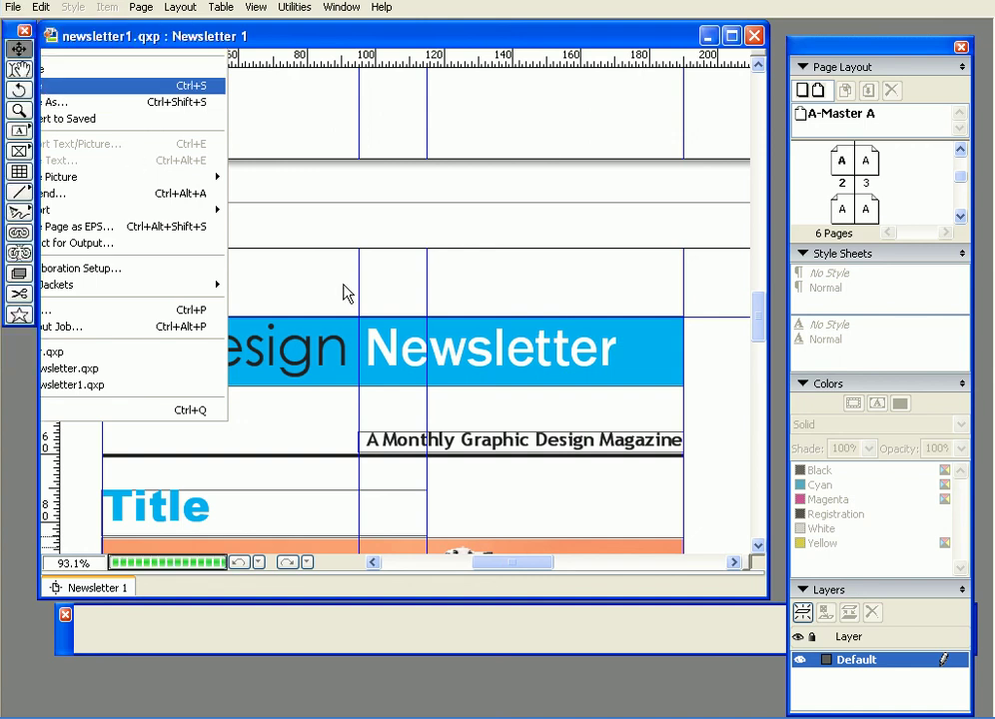
pyautogui.moveTo(353, 279); pyautogui.dragTo(398, 466)
pyautogui.moveTo(386, 314); pyautogui.dragTo(383, 499)
pyautogui.moveTo(378, 346); pyautogui.dragTo(378, 415)
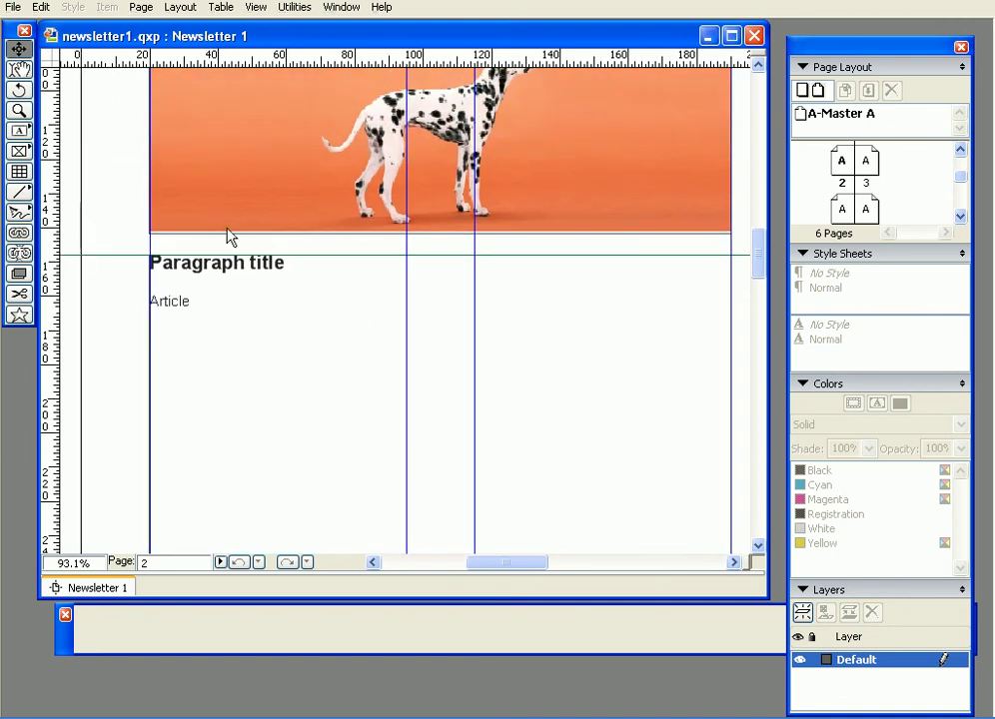
pyautogui.moveTo(280, 311); pyautogui.dragTo(271, 360)
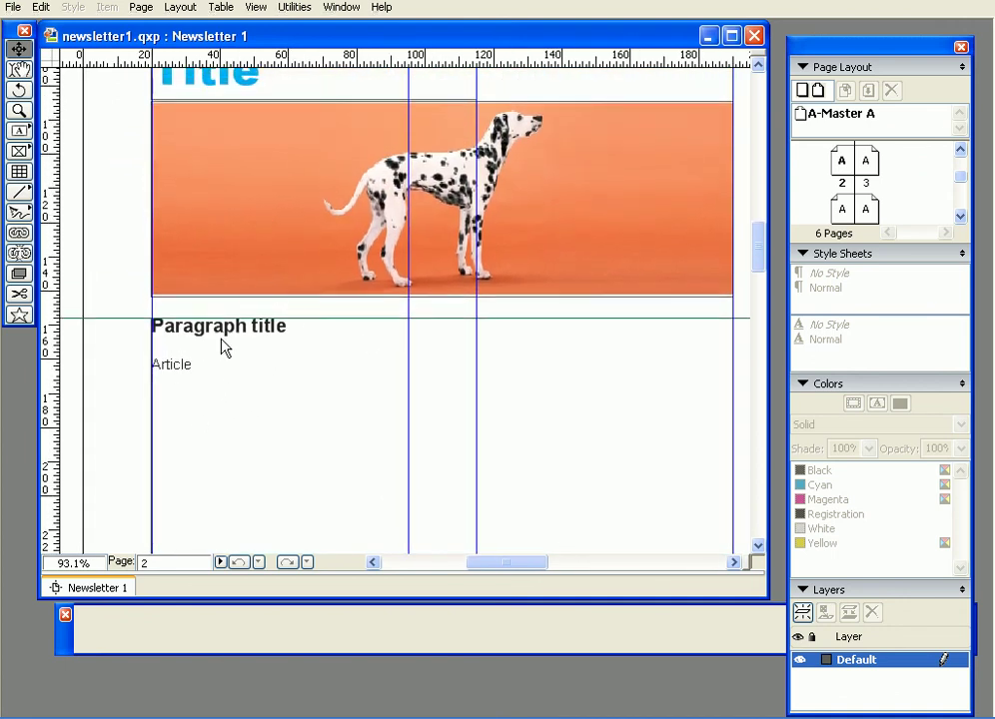